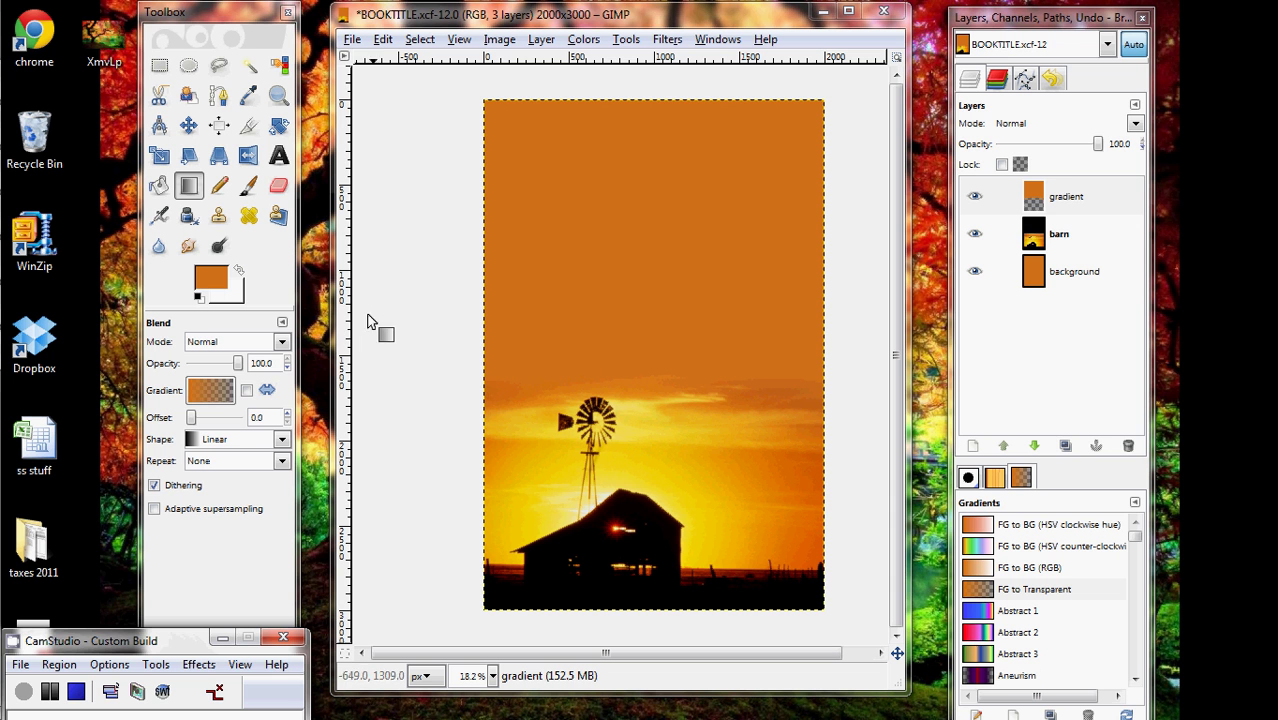
Step: Select the Text tool to add text layers to the barn cover
left_click(281, 158)
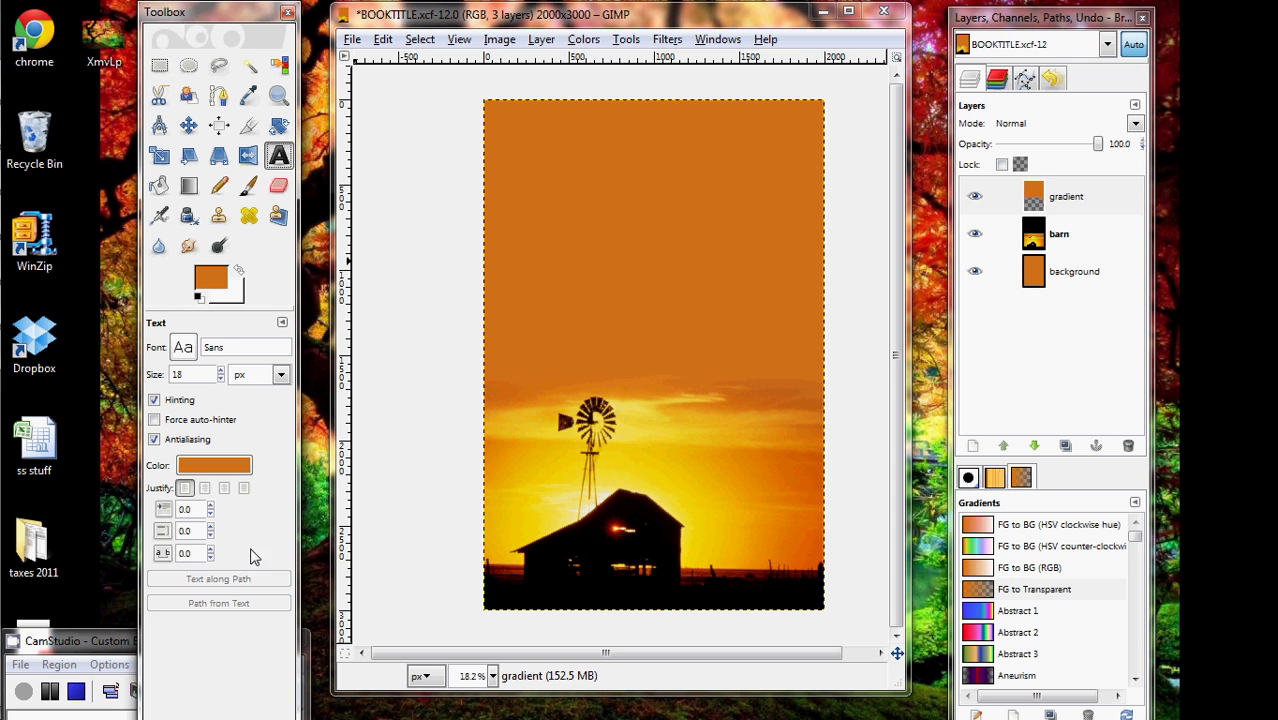
Step: Set the text colour to pure white (ffffff)
left_click(195, 466)
left_click(178, 85)
left_click_drag(178, 115, 129, 128)
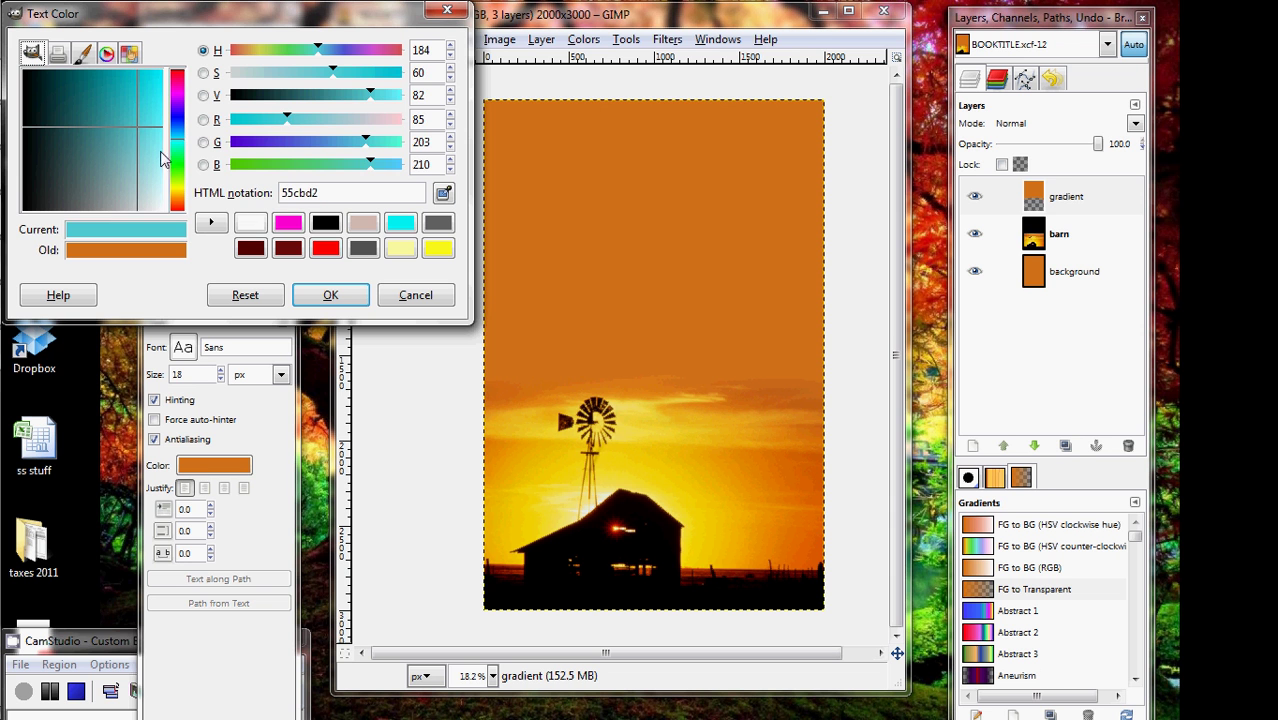
left_click(250, 222)
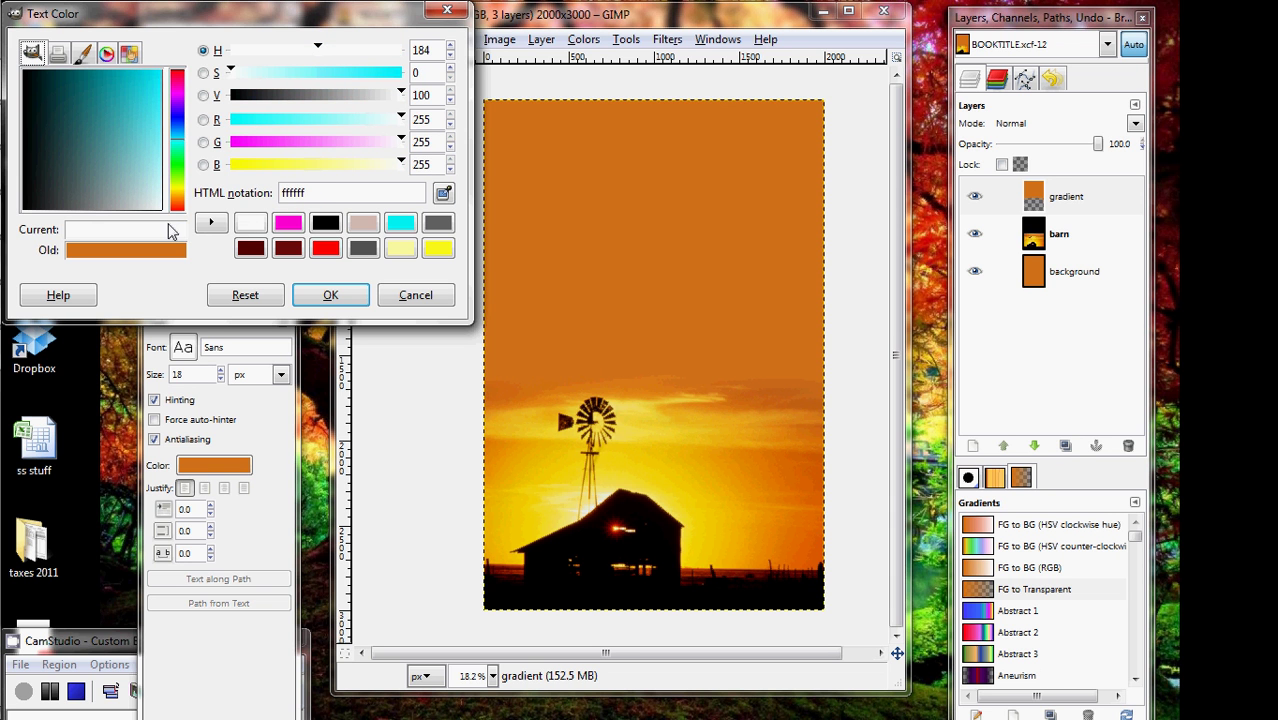
left_click(246, 224)
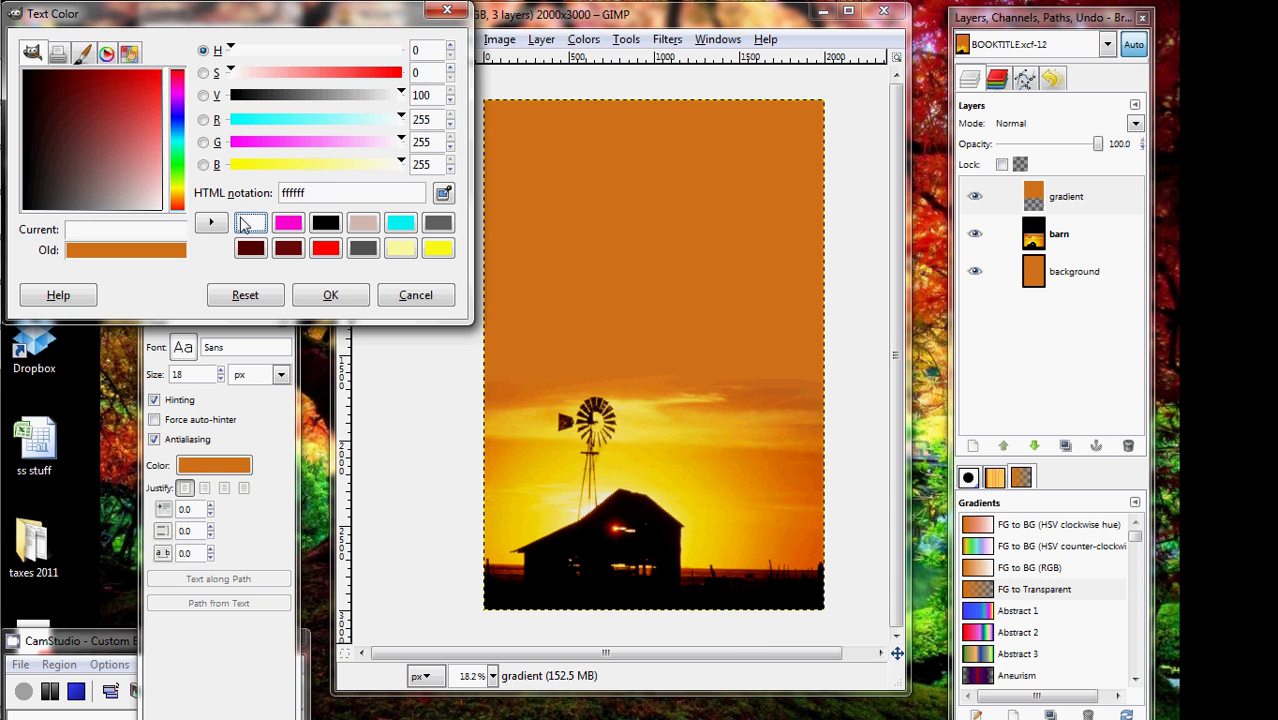
left_click(331, 295)
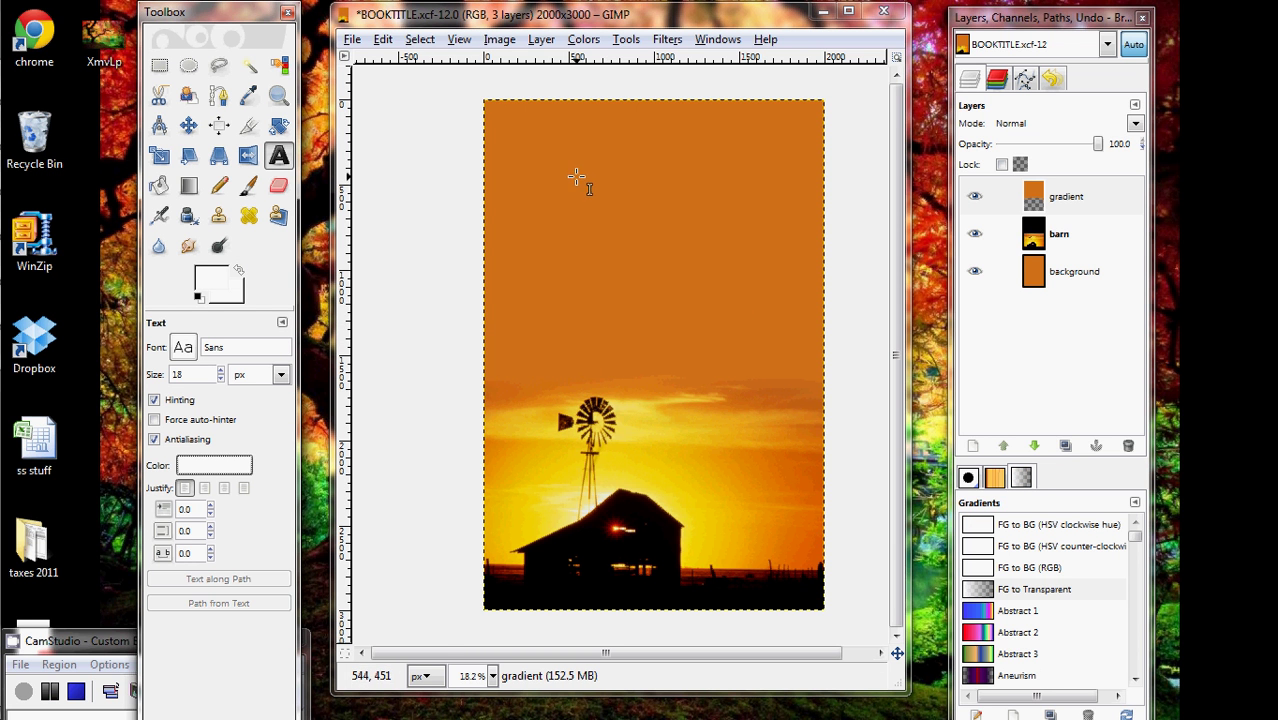
Step: Start a text box near the cover's top-left and type THE
left_click(531, 134)
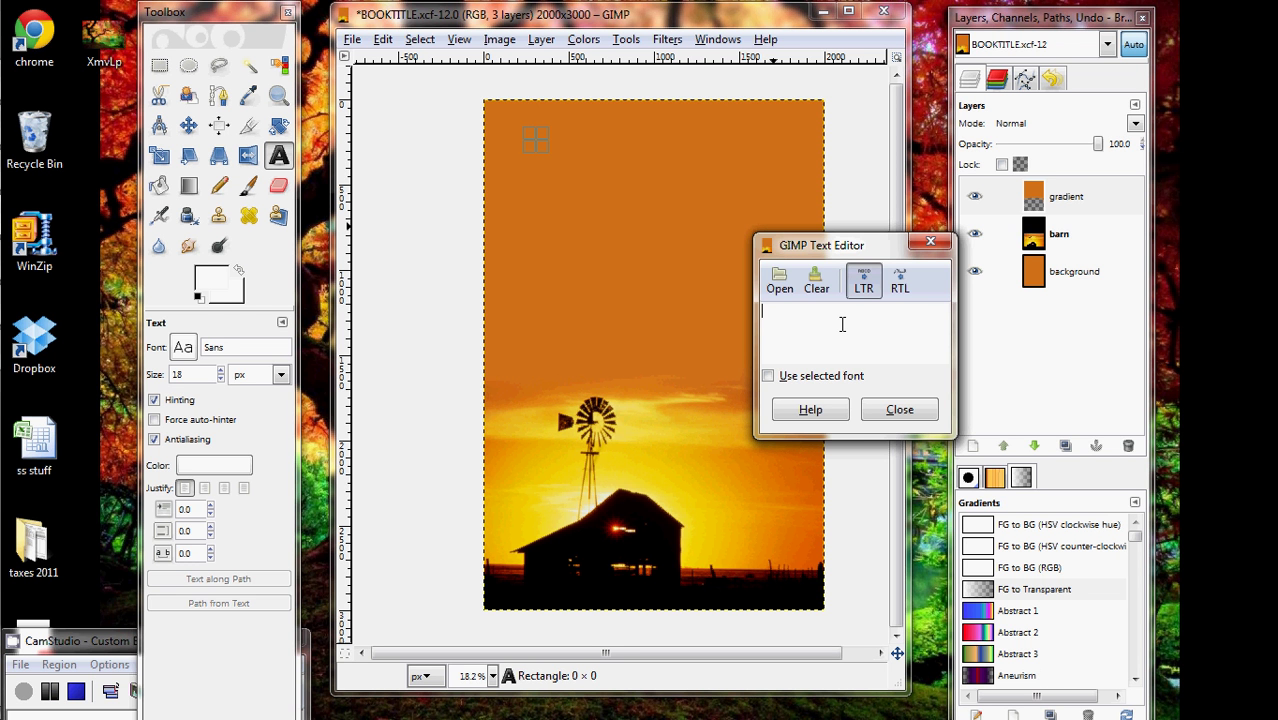
type("THE")
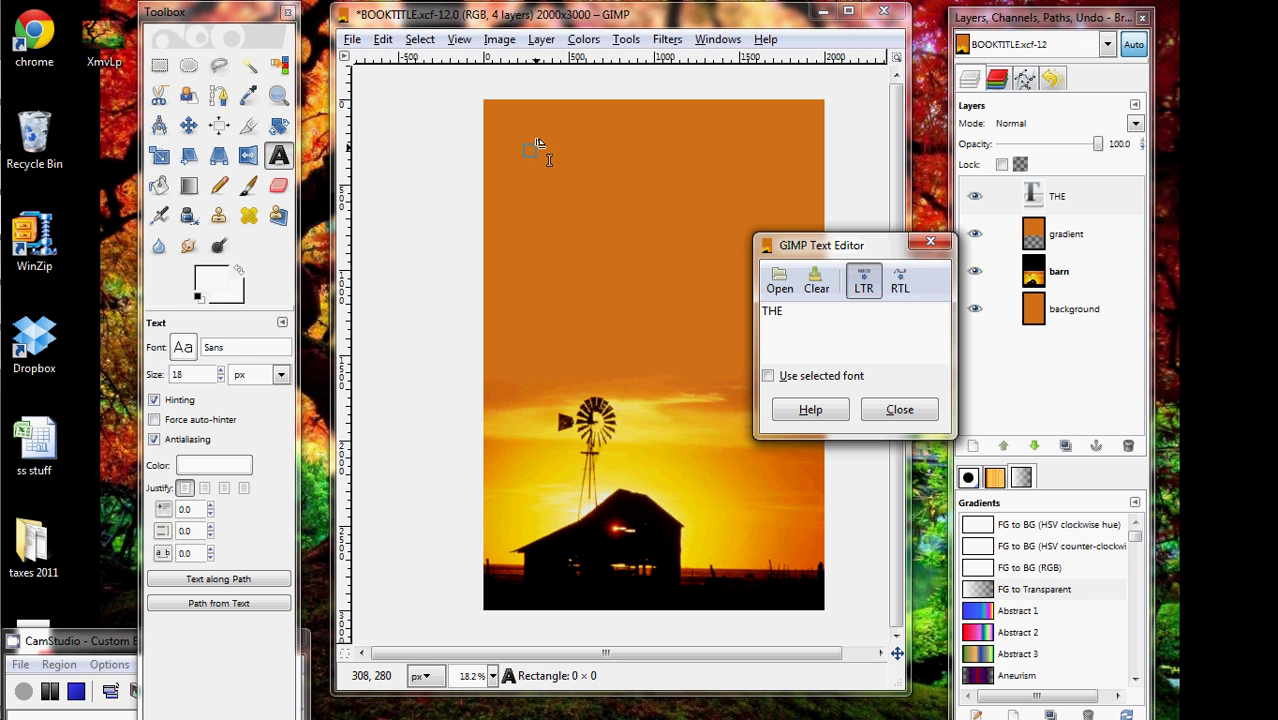
Step: Resize THE from 200 to 300 px, keeping the Sans font, and close the editor
double_click(177, 374)
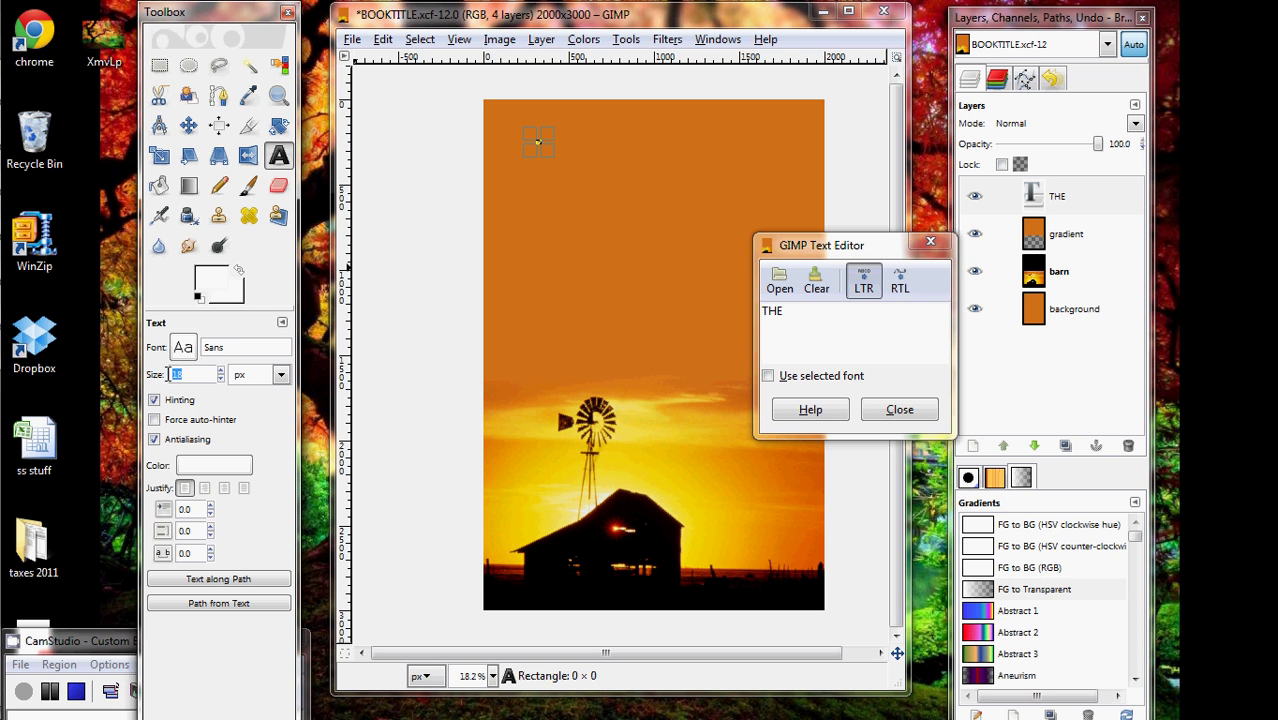
type("200")
left_click(537, 143)
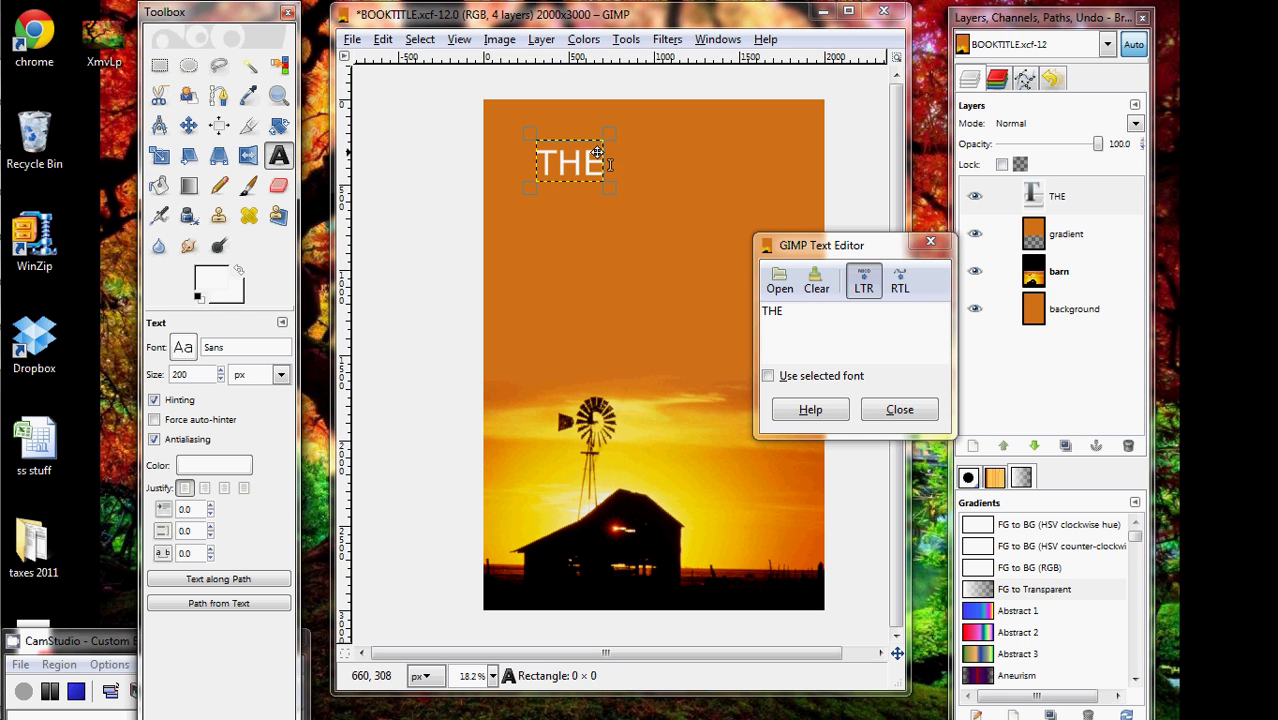
left_click_drag(190, 375, 155, 377)
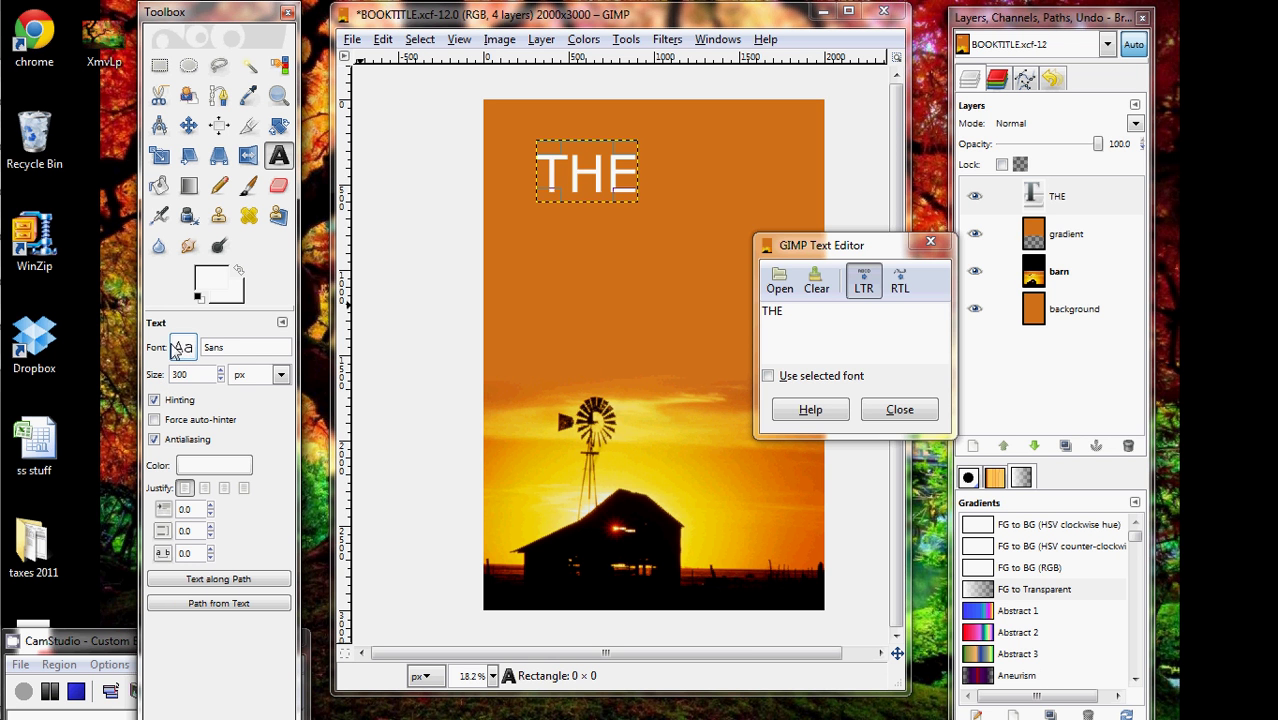
left_click(183, 347)
scroll(300, 462, "up", 3)
scroll(285, 442, "down", 4)
scroll(240, 420, "up", 1)
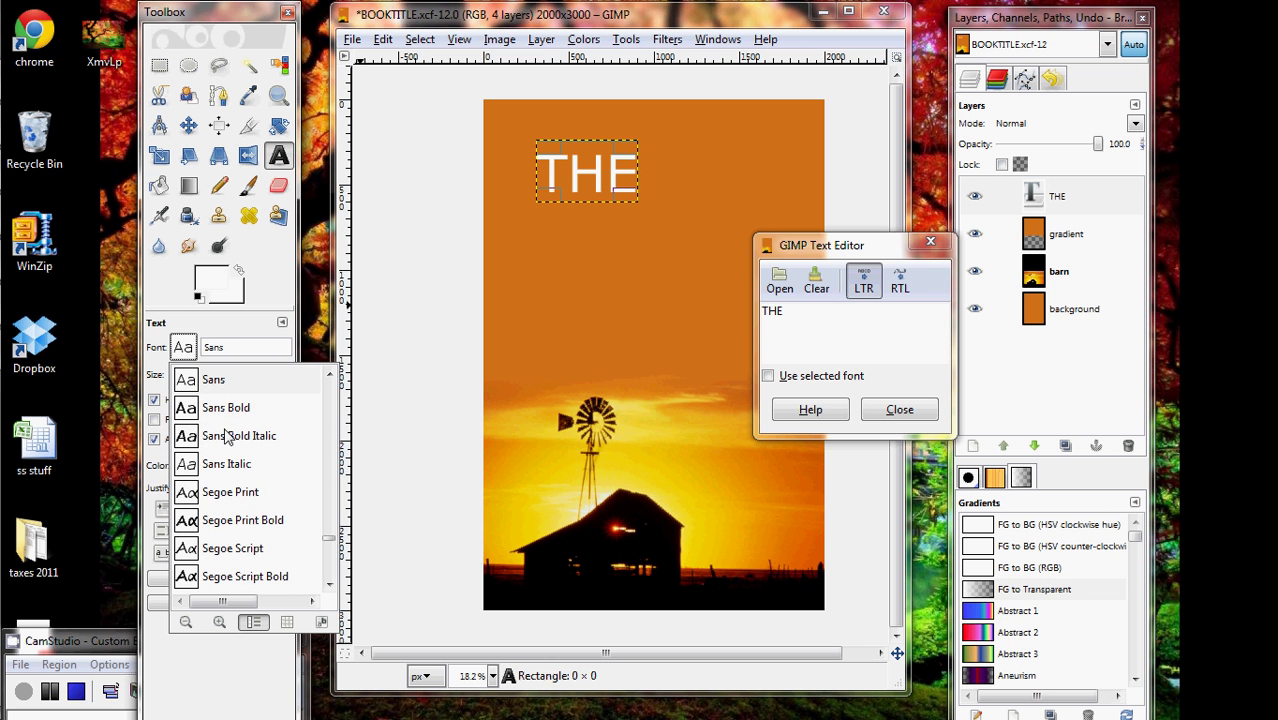
left_click(183, 347)
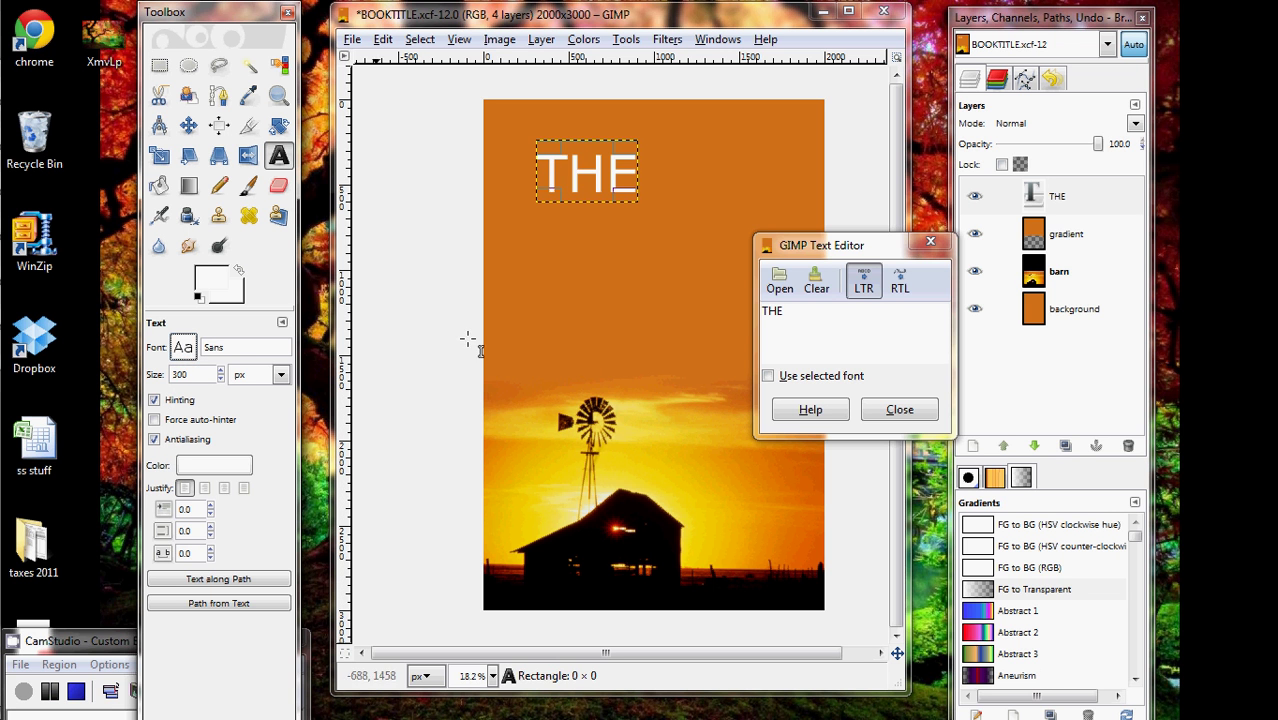
left_click(897, 412)
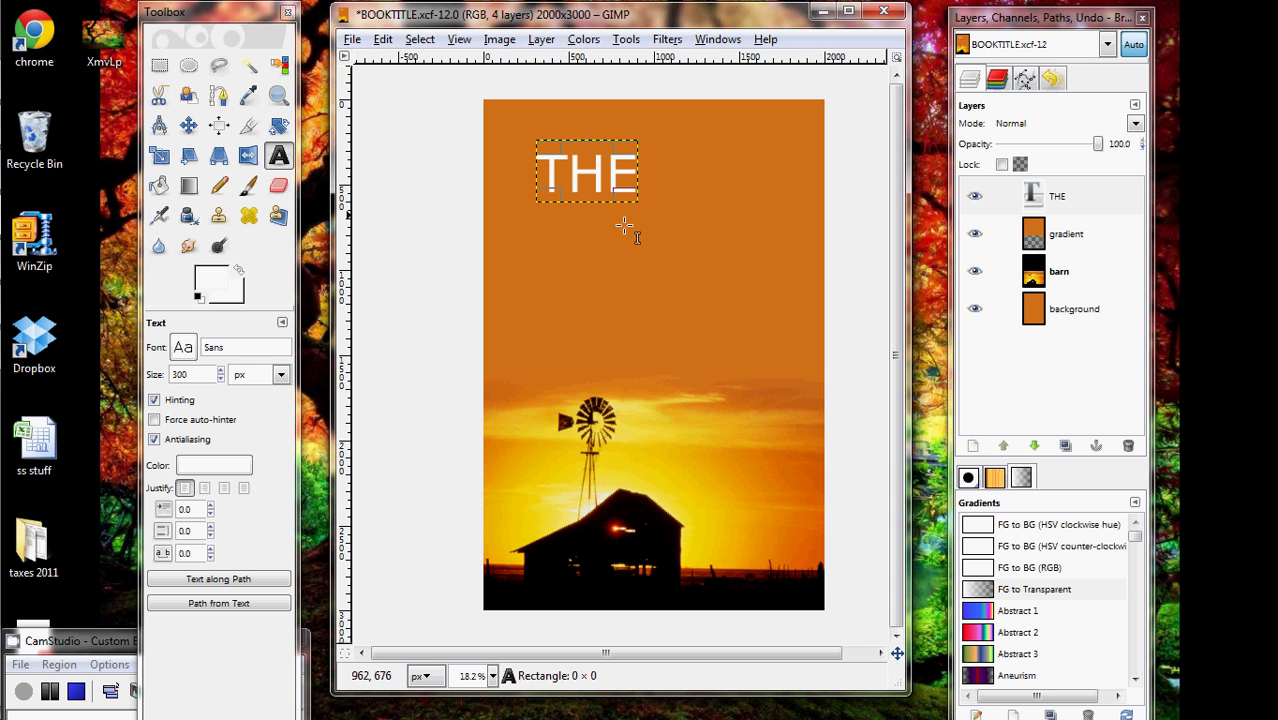
Step: Type BARN below THE and set it to 500 px
left_click(540, 218)
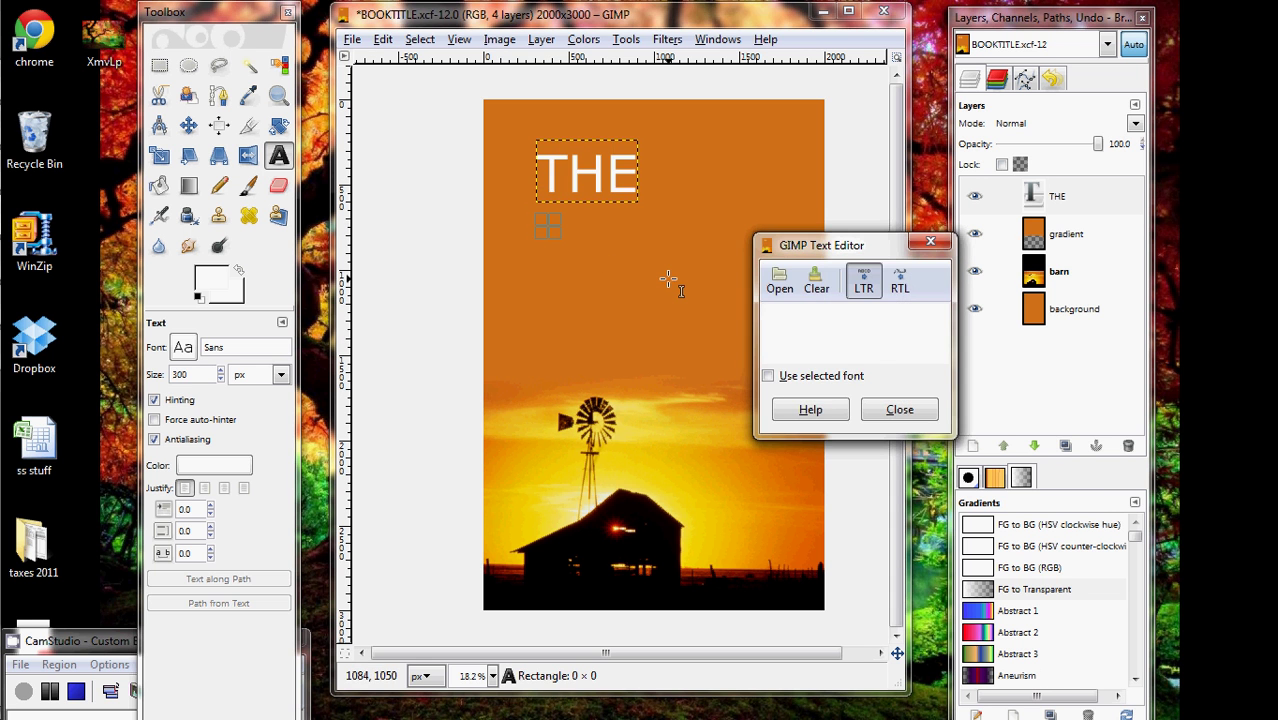
type("BARN")
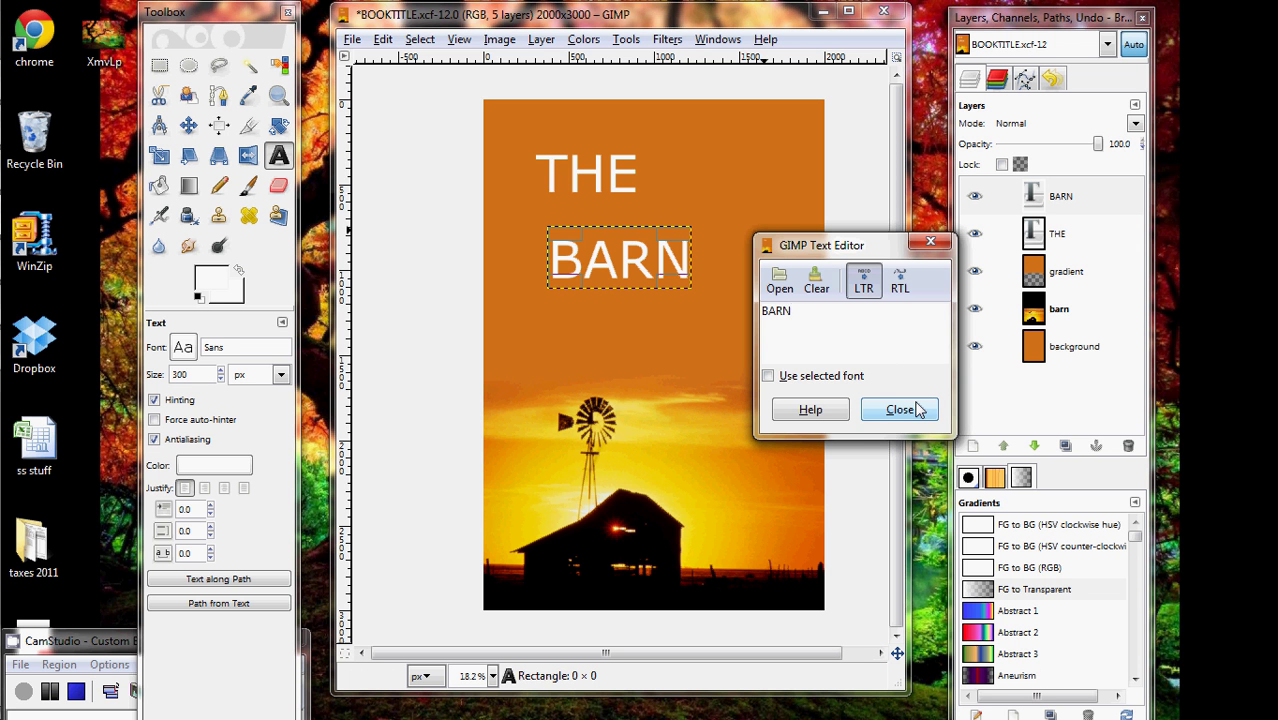
left_click(183, 374)
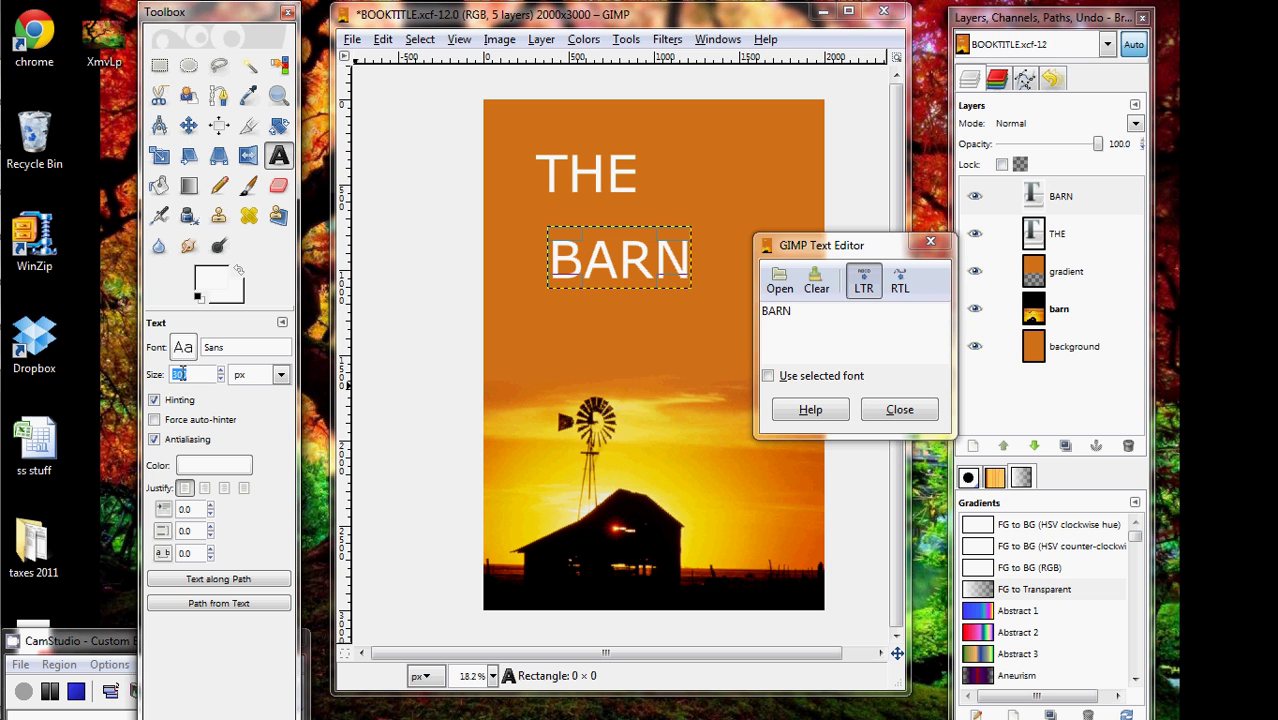
type("500")
key("Return")
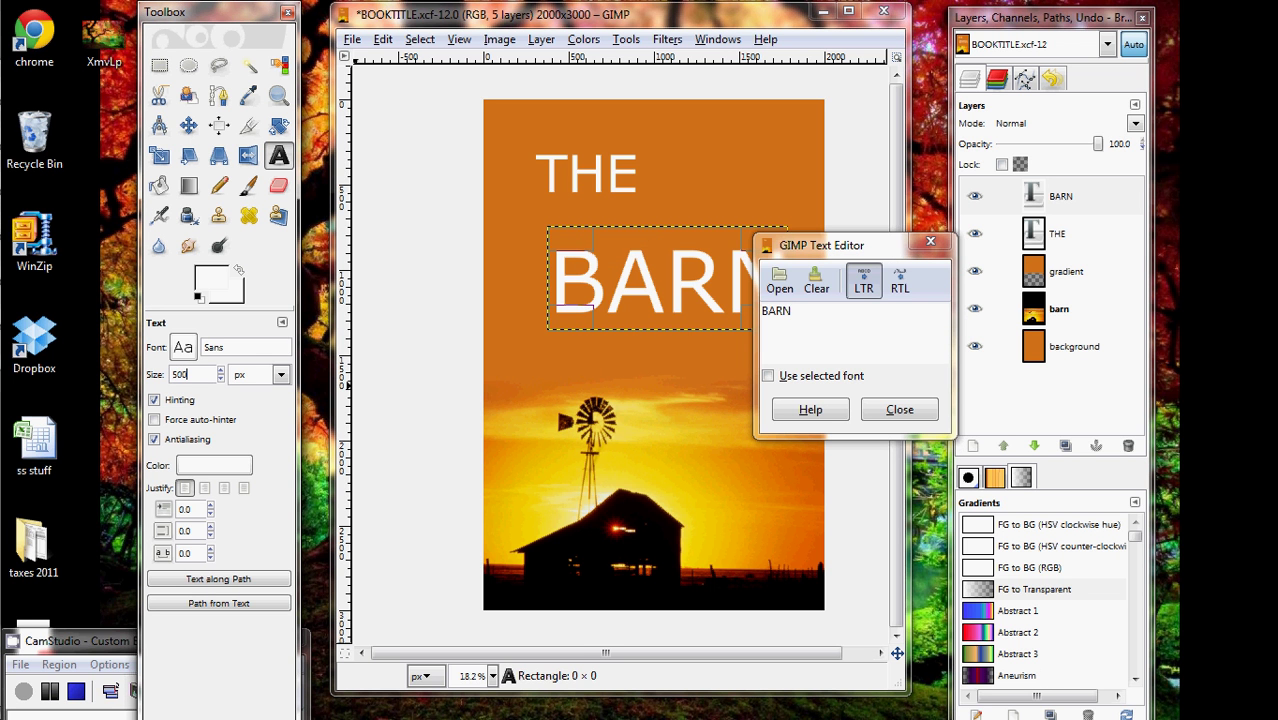
left_click(899, 411)
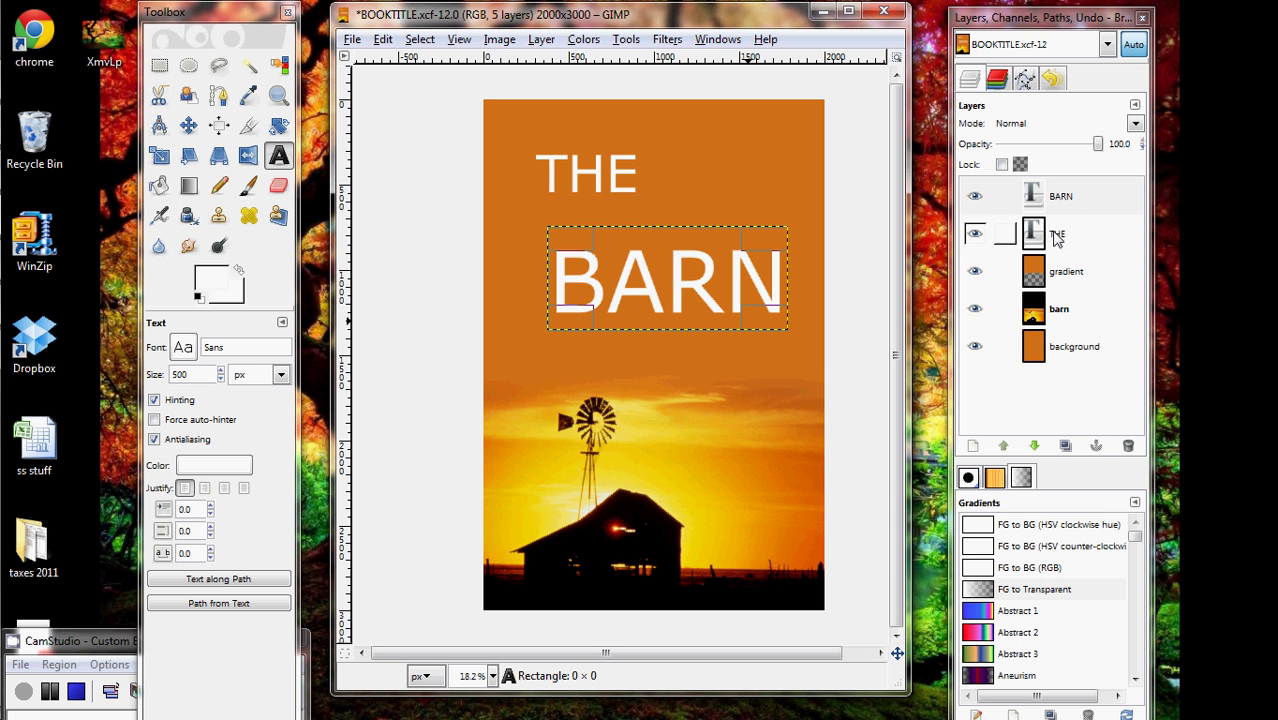
Step: Undo a stray gradient shift, move BARN lower and right, and place THE just above it
left_click(192, 128)
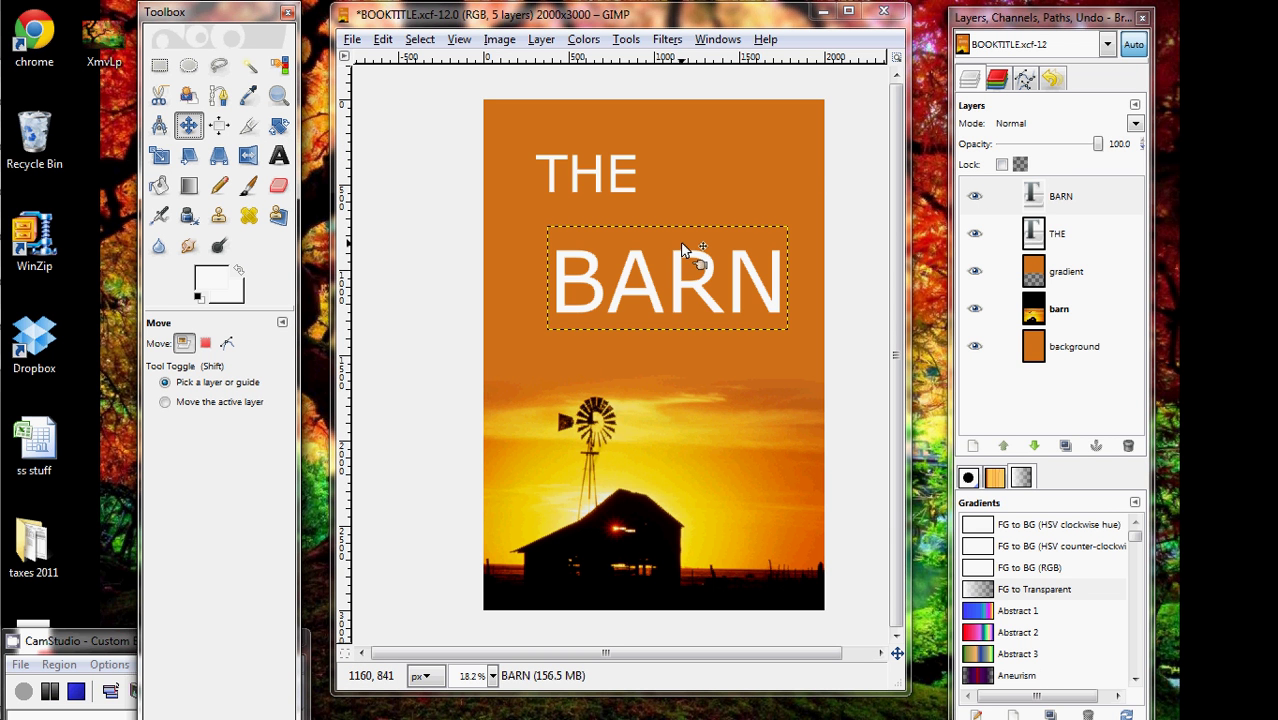
left_click_drag(683, 250, 600, 278)
left_click(618, 273)
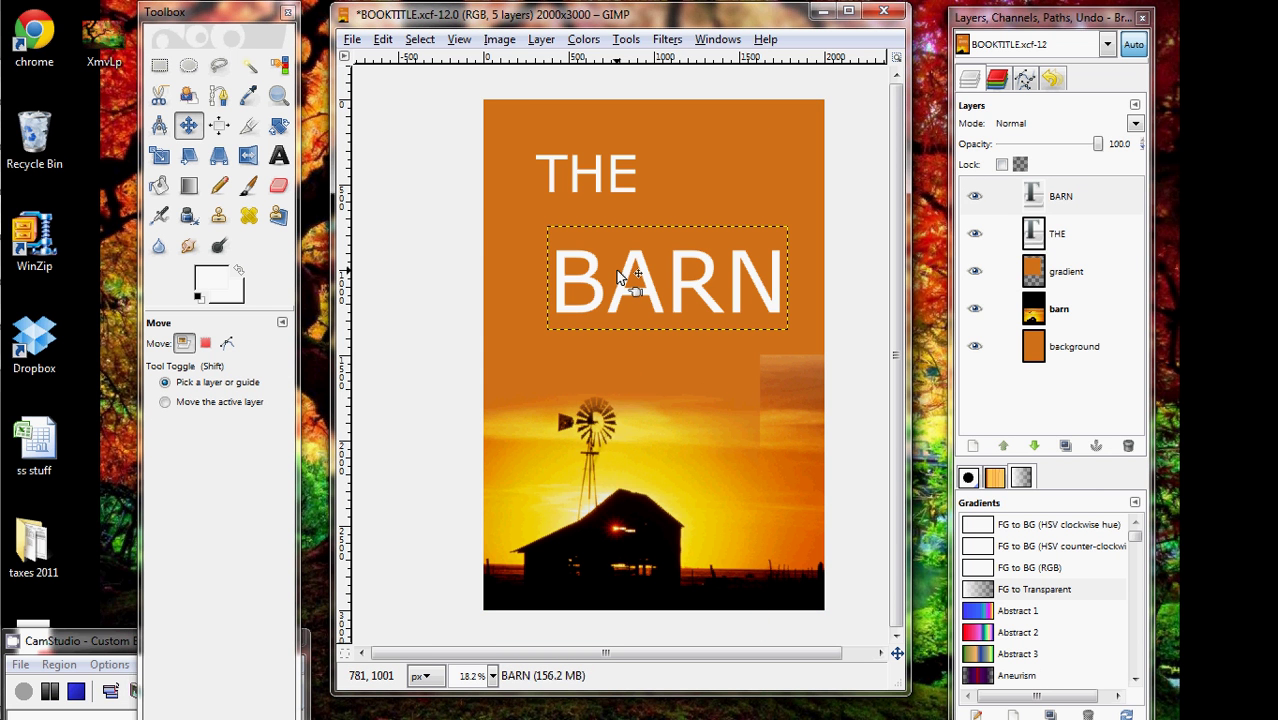
key("ctrl+z")
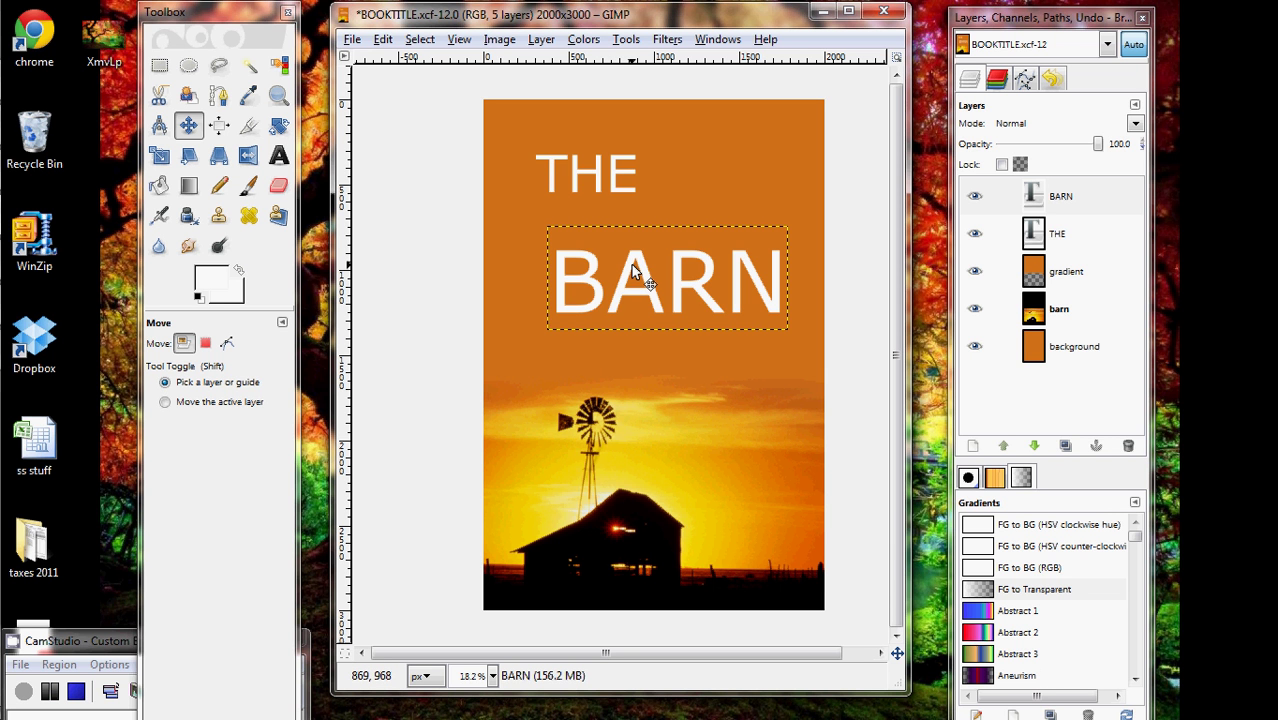
left_click_drag(632, 270, 663, 327)
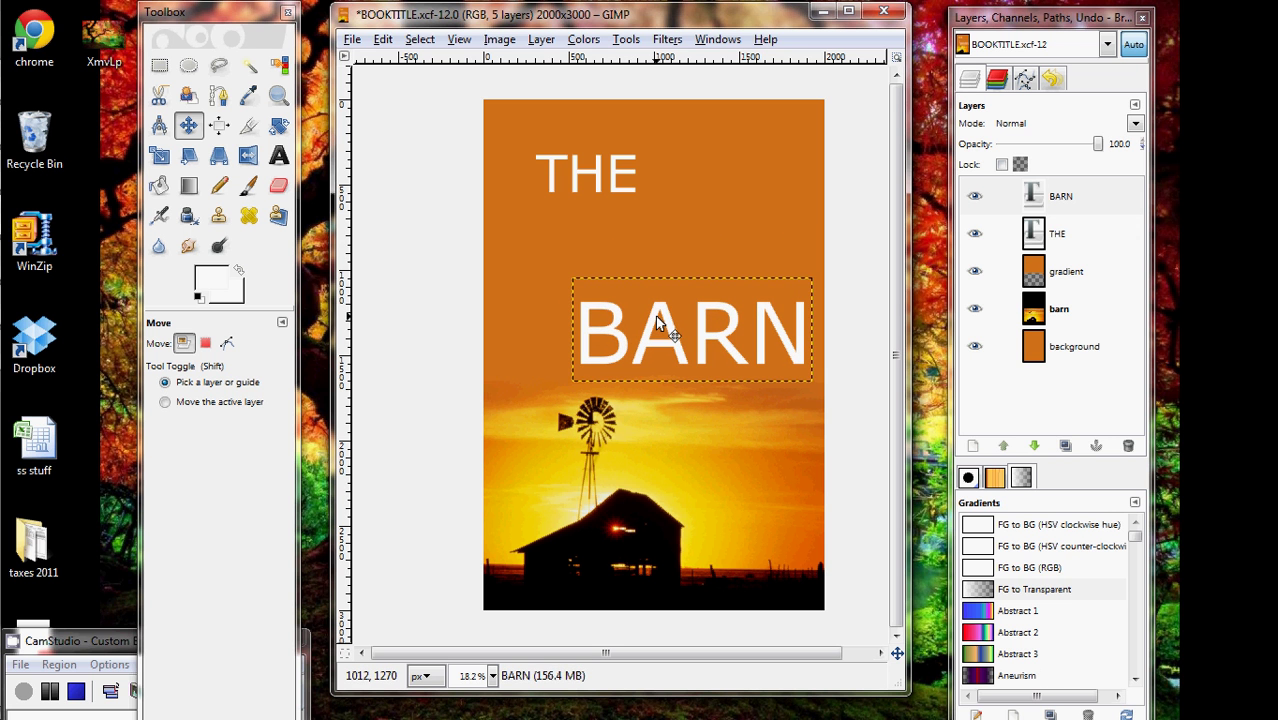
left_click(1078, 238)
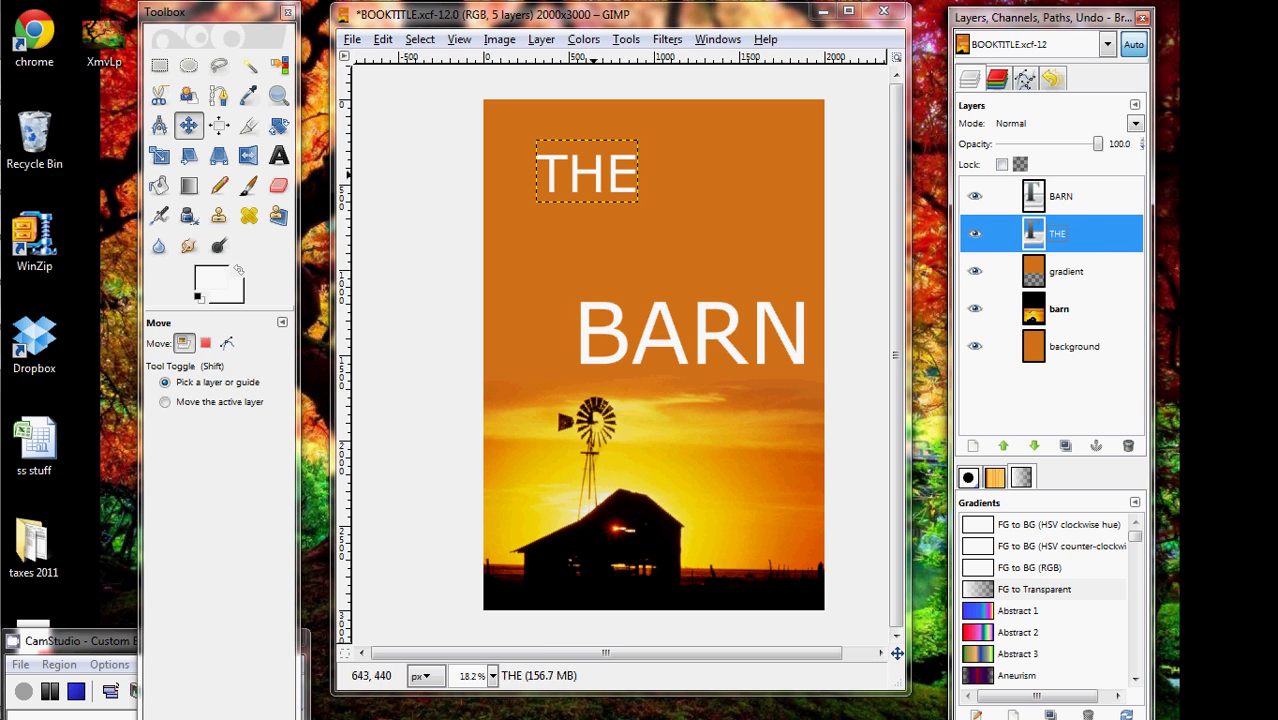
left_click_drag(591, 178, 572, 271)
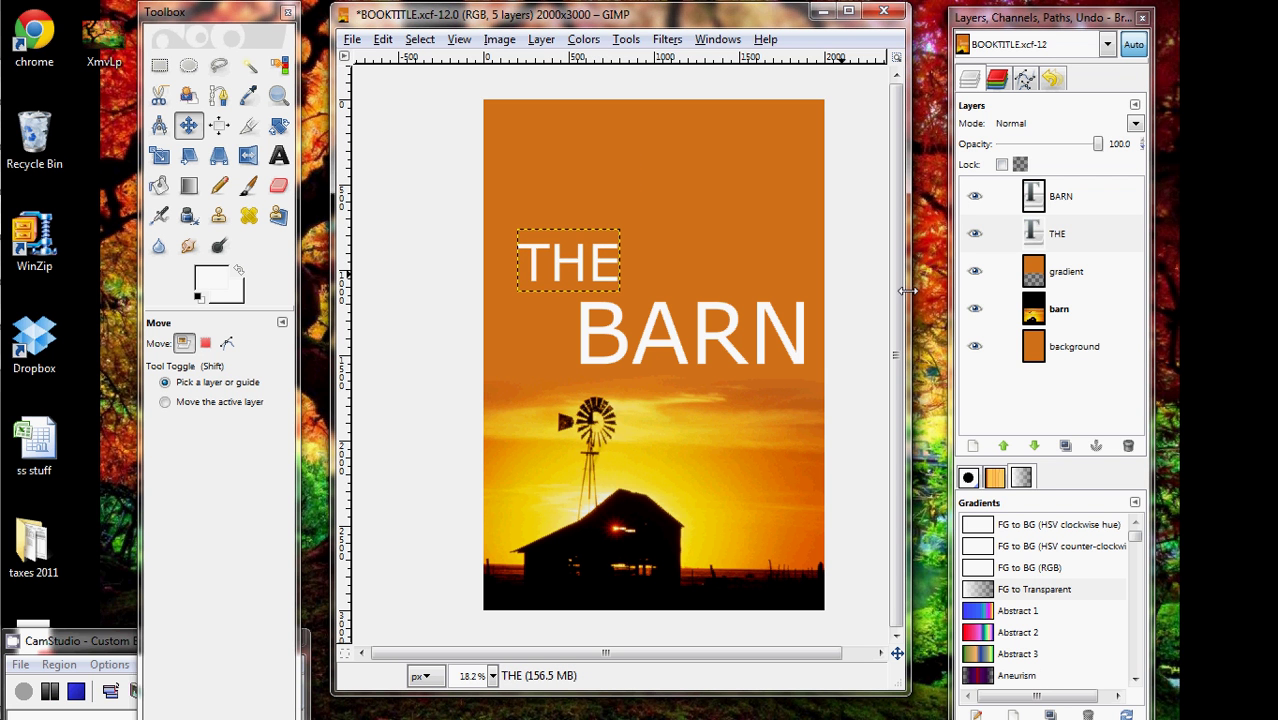
Step: Type the author's name as 200 px white text at the cover's top-left
left_click(279, 158)
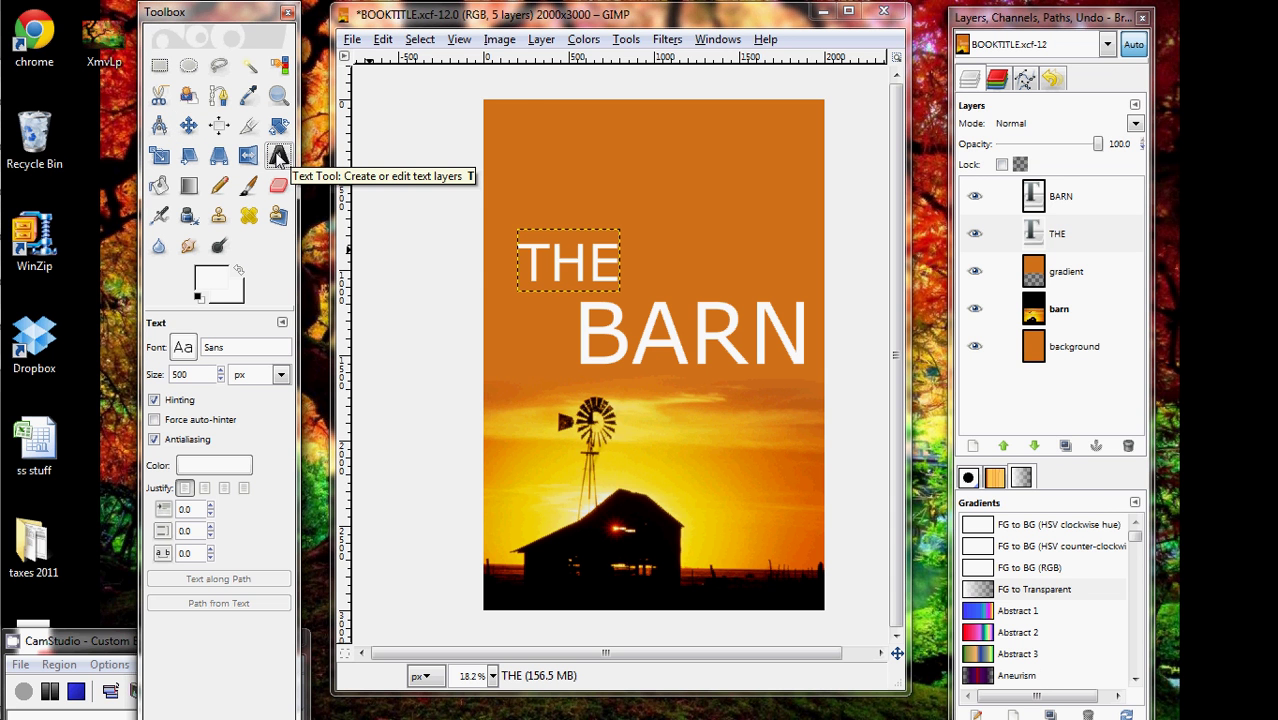
left_click(490, 106)
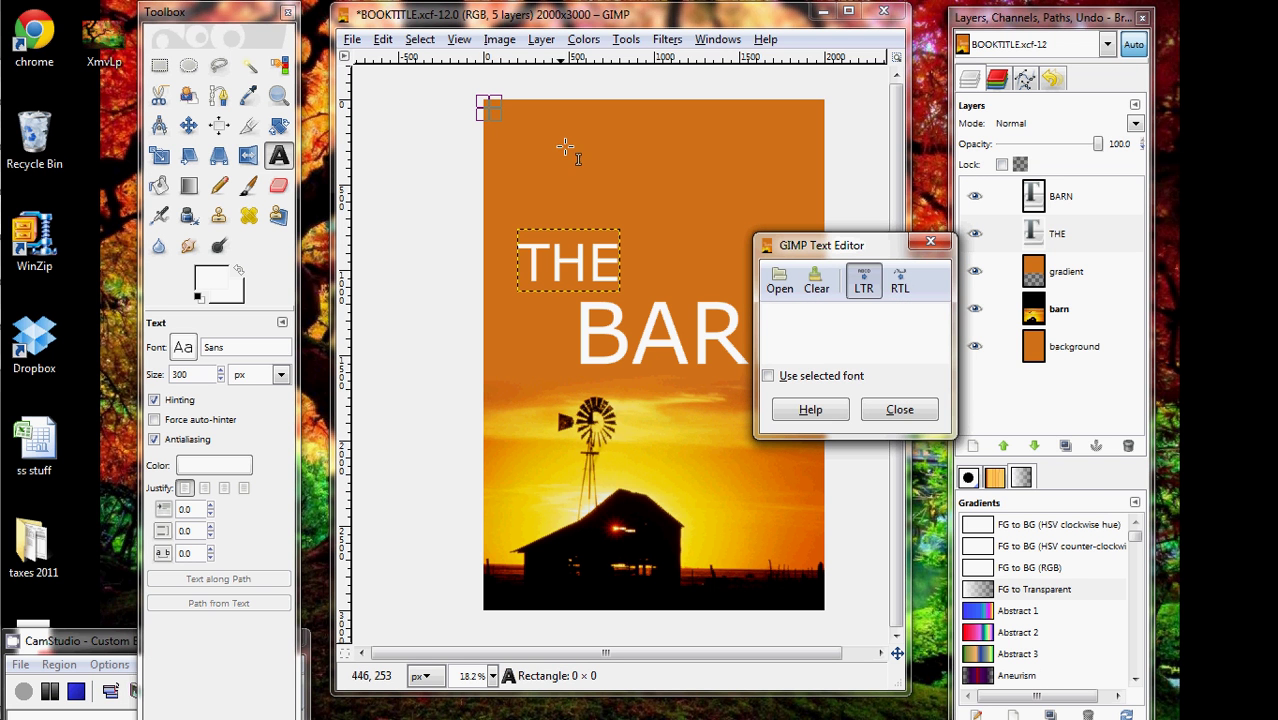
type("A")
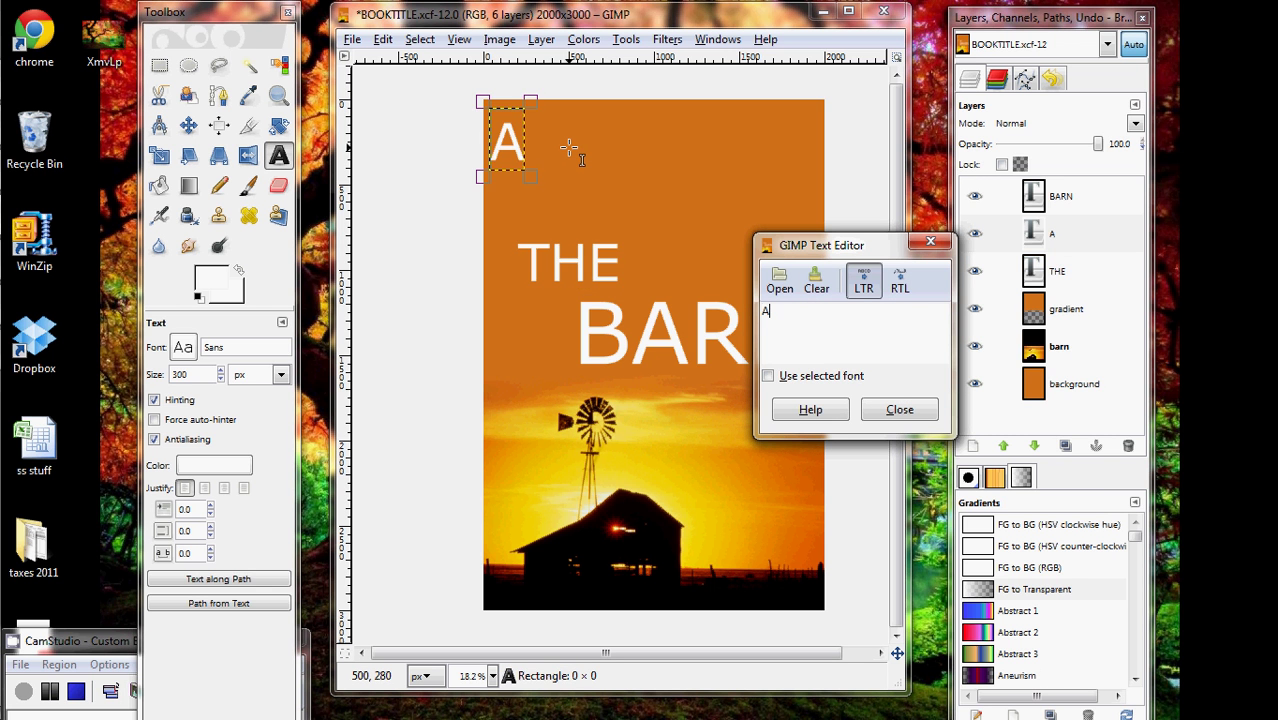
type("ubrey W")
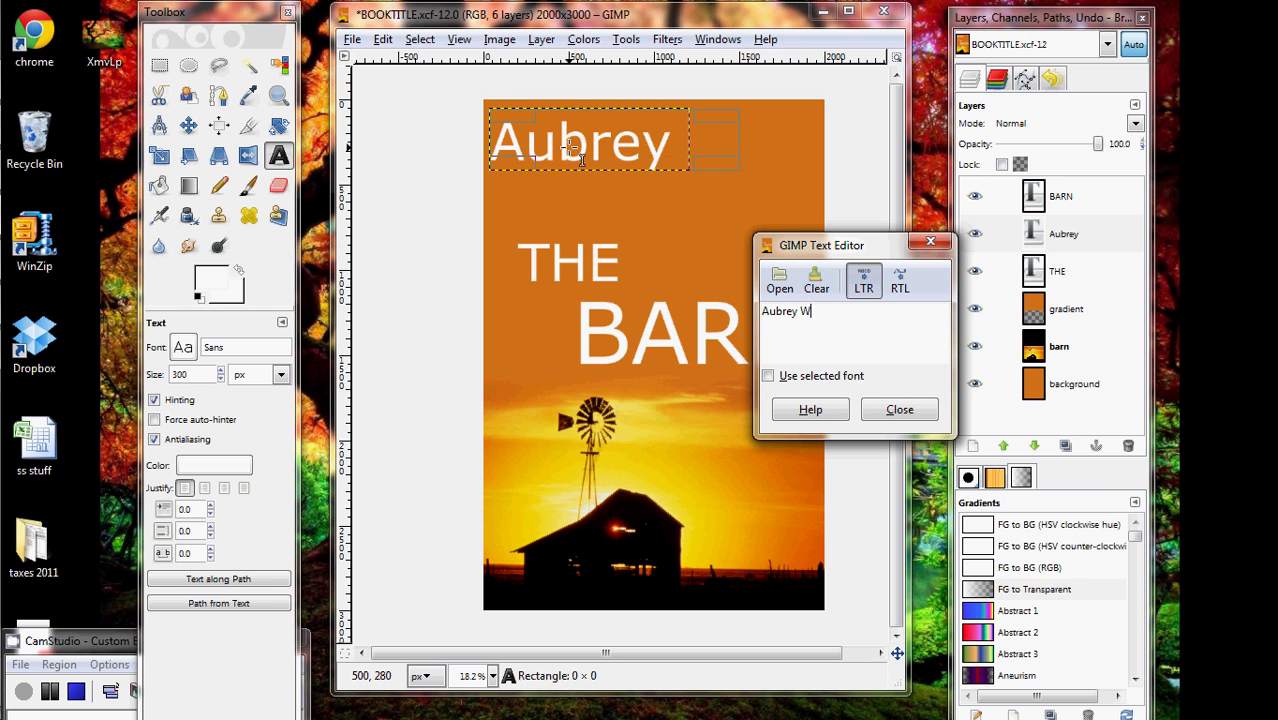
type("att")
left_click(152, 374)
type("200")
key("Return")
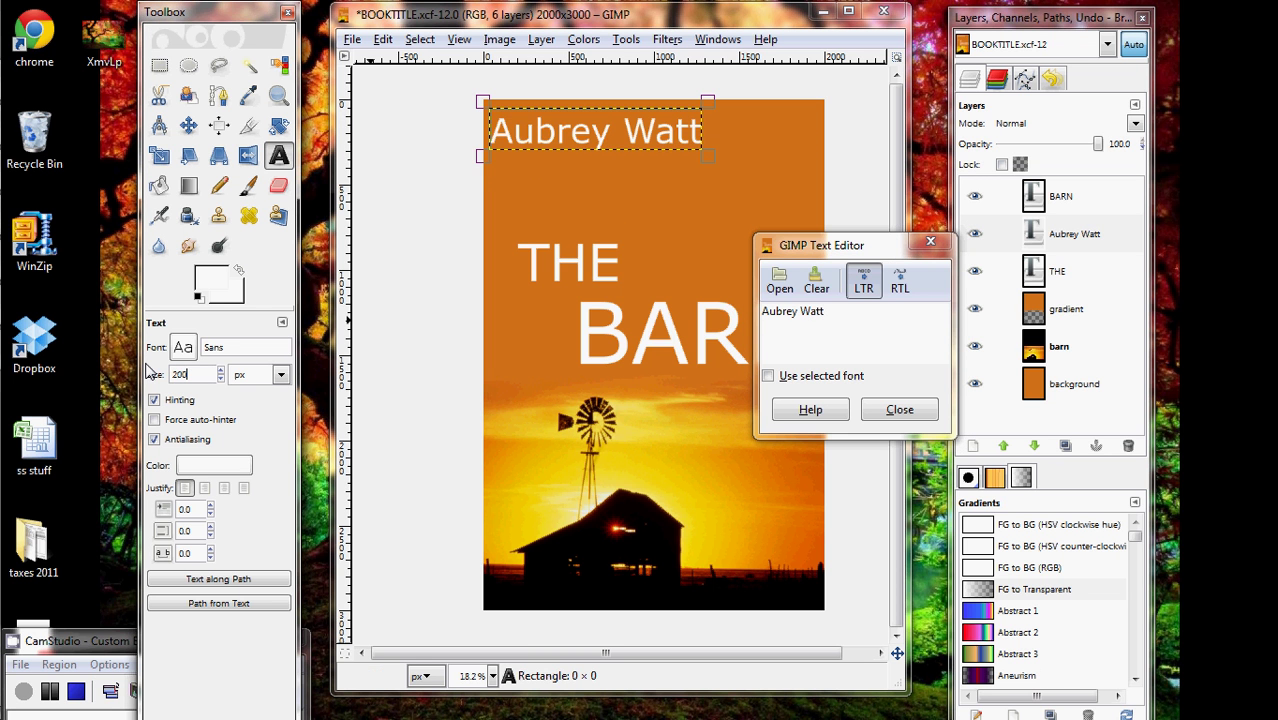
Step: Insert spaces between the letters of the author's name and nudge it against the top edge
left_click(789, 318)
key("Home")
key("shift+Right")
key("space")
key("Right")
key("space")
key("Right")
key("space")
key("Right")
key("space")
key("Right")
key("space")
key("Right")
key("space")
key("Right")
key("space")
key("Right")
key("space")
key("Right")
key("space")
key("Right")
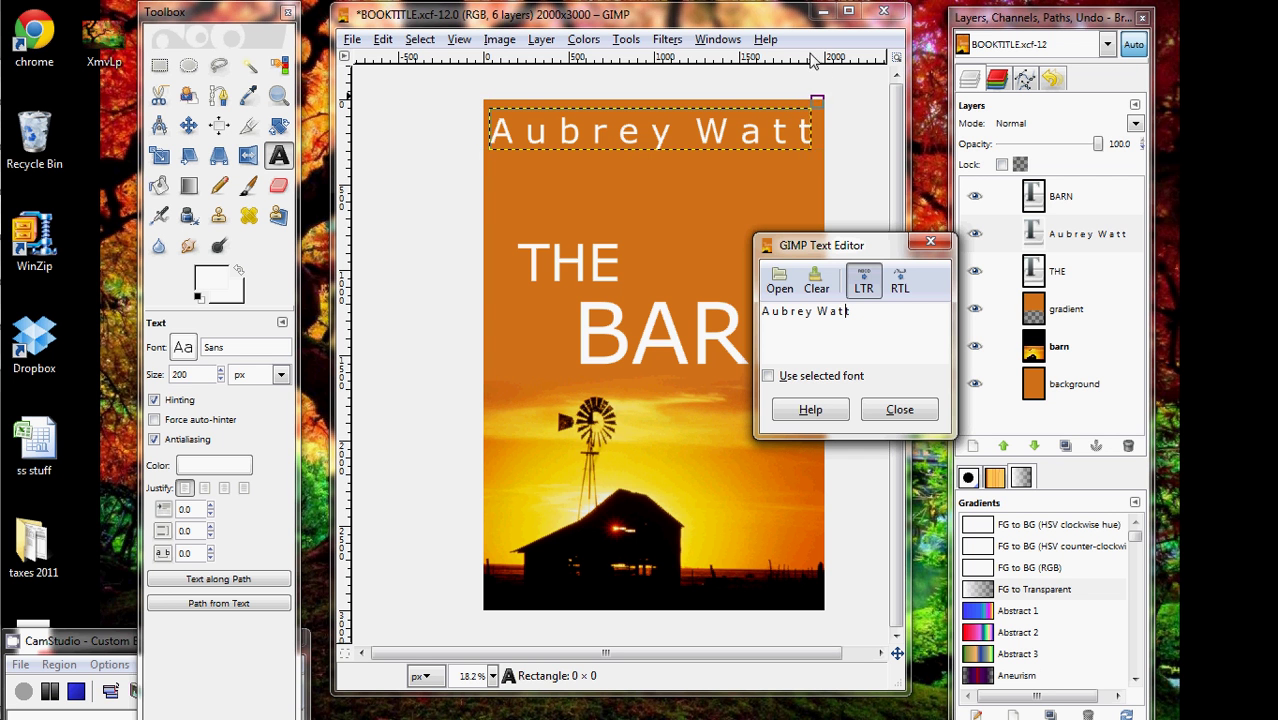
left_click_drag(671, 130, 663, 121)
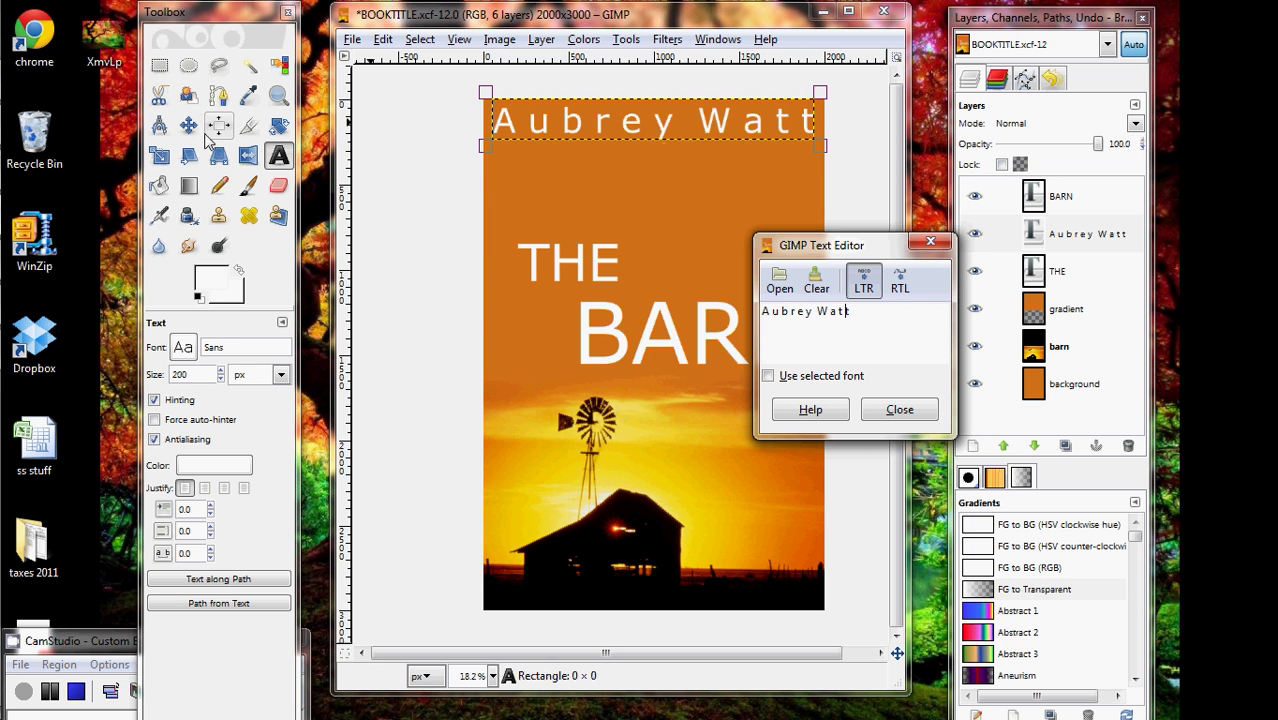
Step: Close the text editor and save the cover with all six layers to BOOKTITLE.xcf
left_click(899, 410)
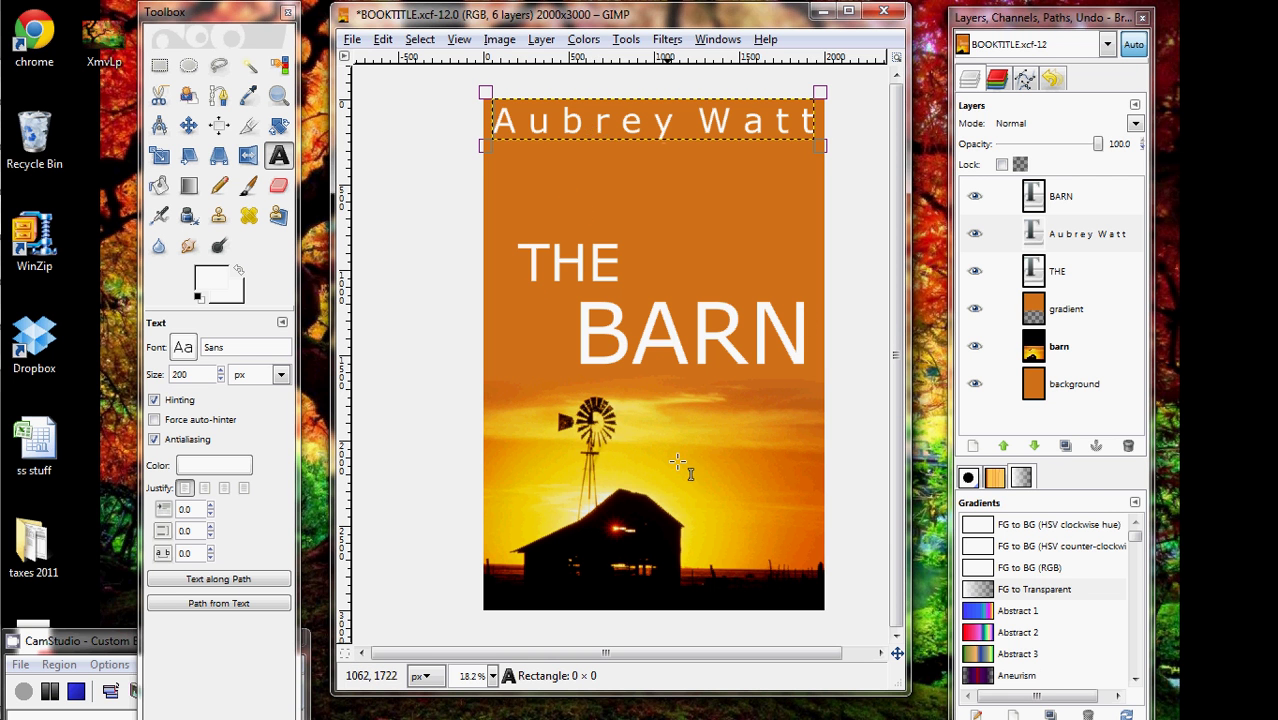
left_click(1095, 384)
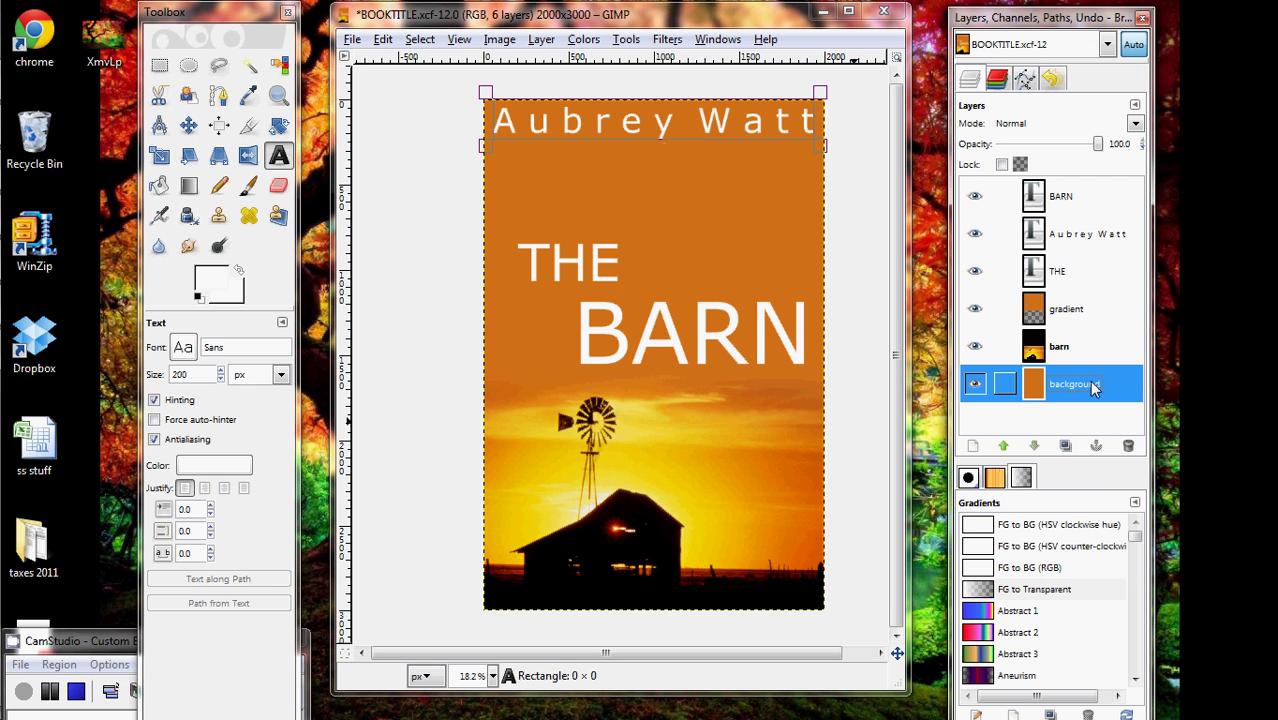
left_click(188, 126)
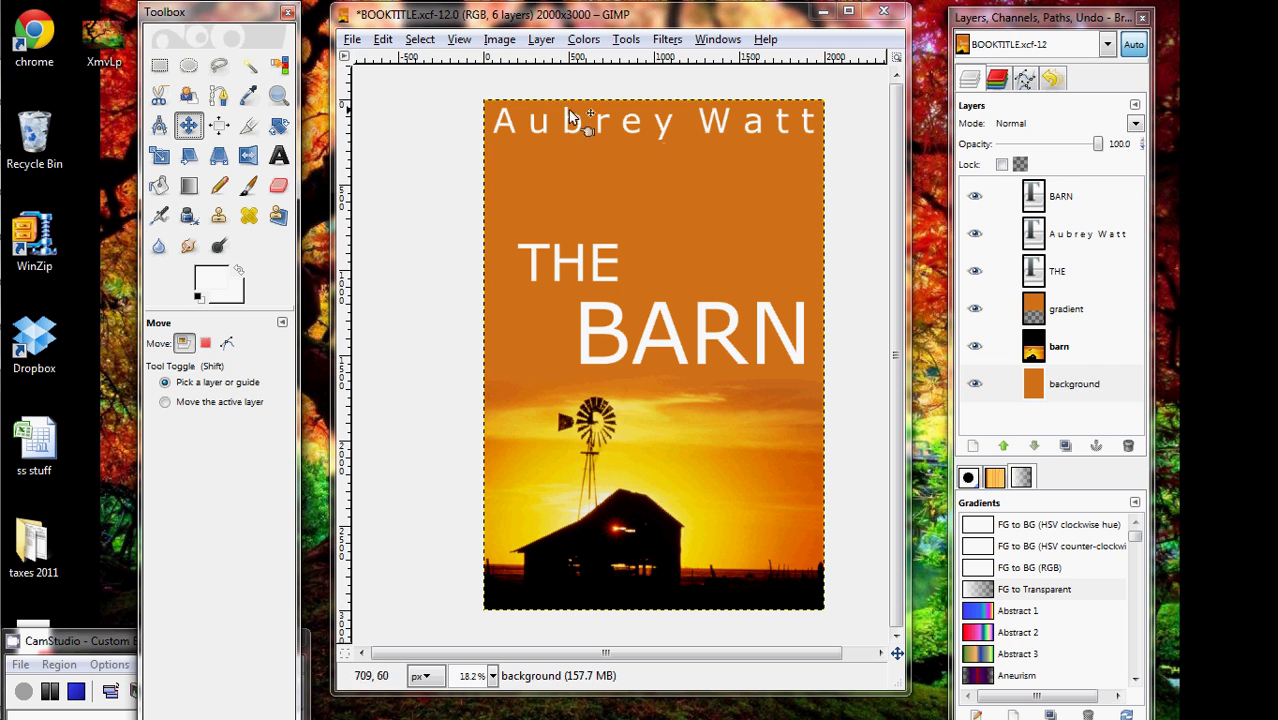
left_click(352, 40)
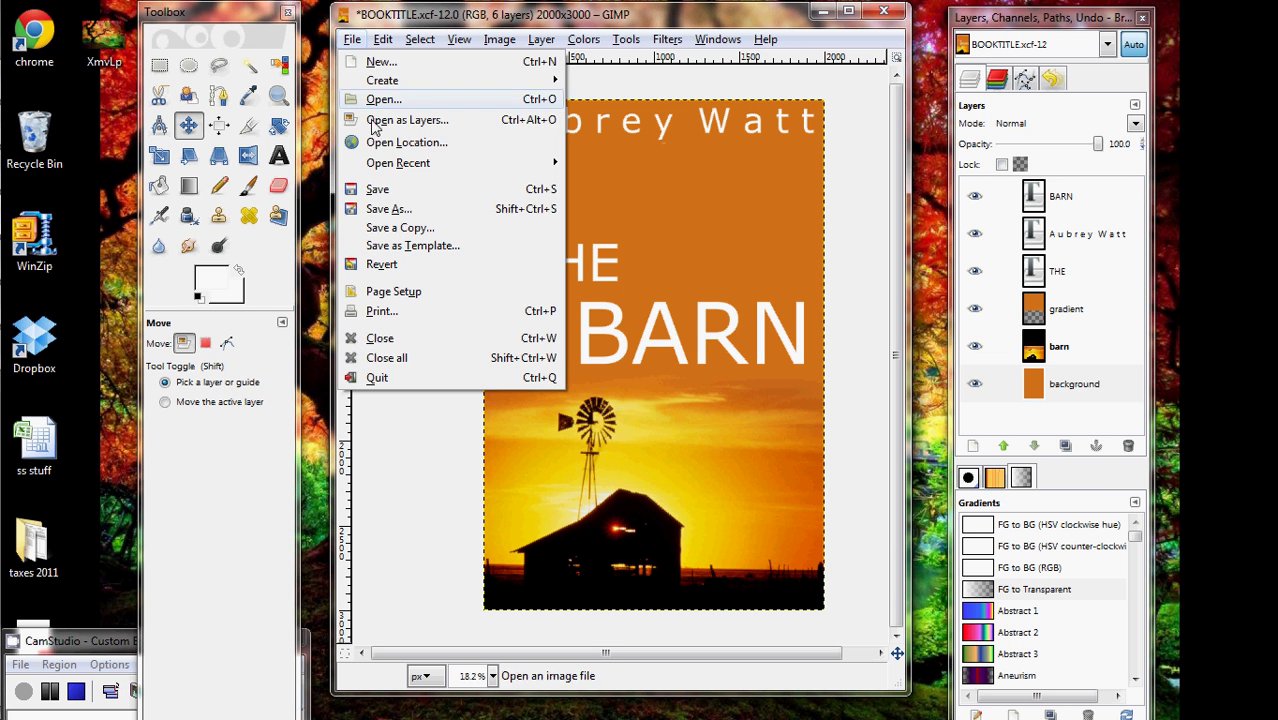
left_click(378, 189)
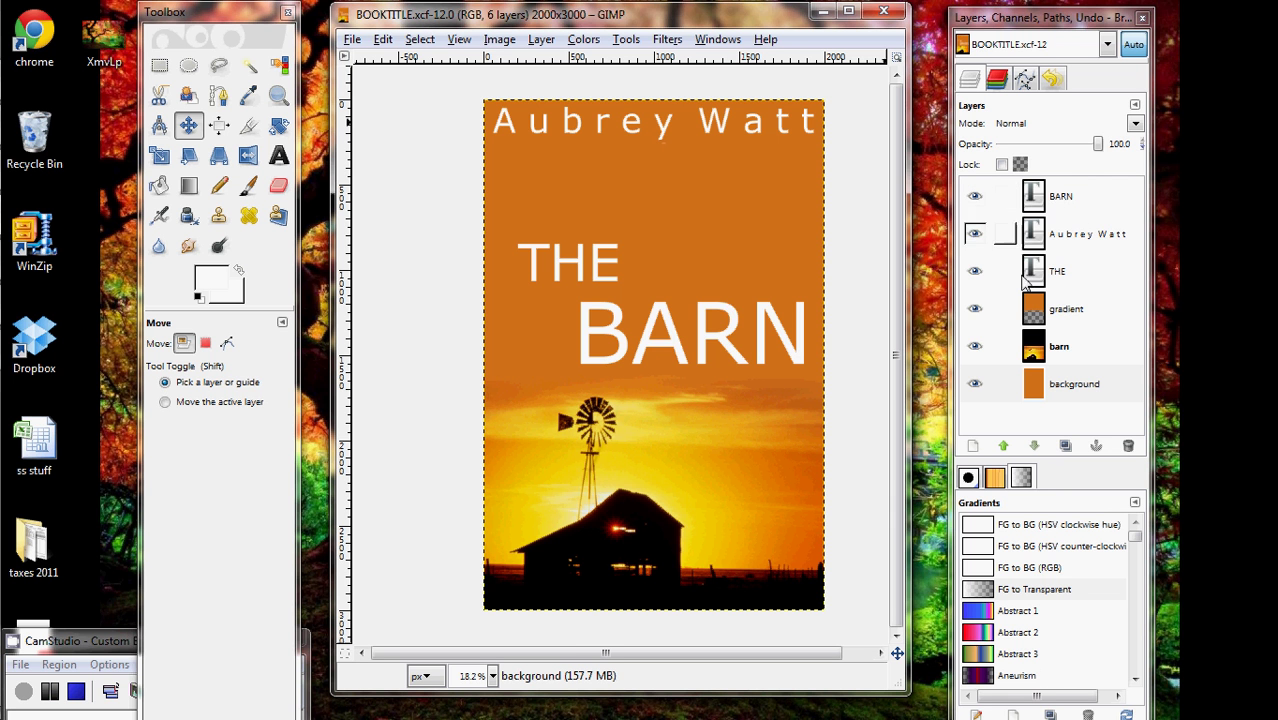
left_click(975, 310)
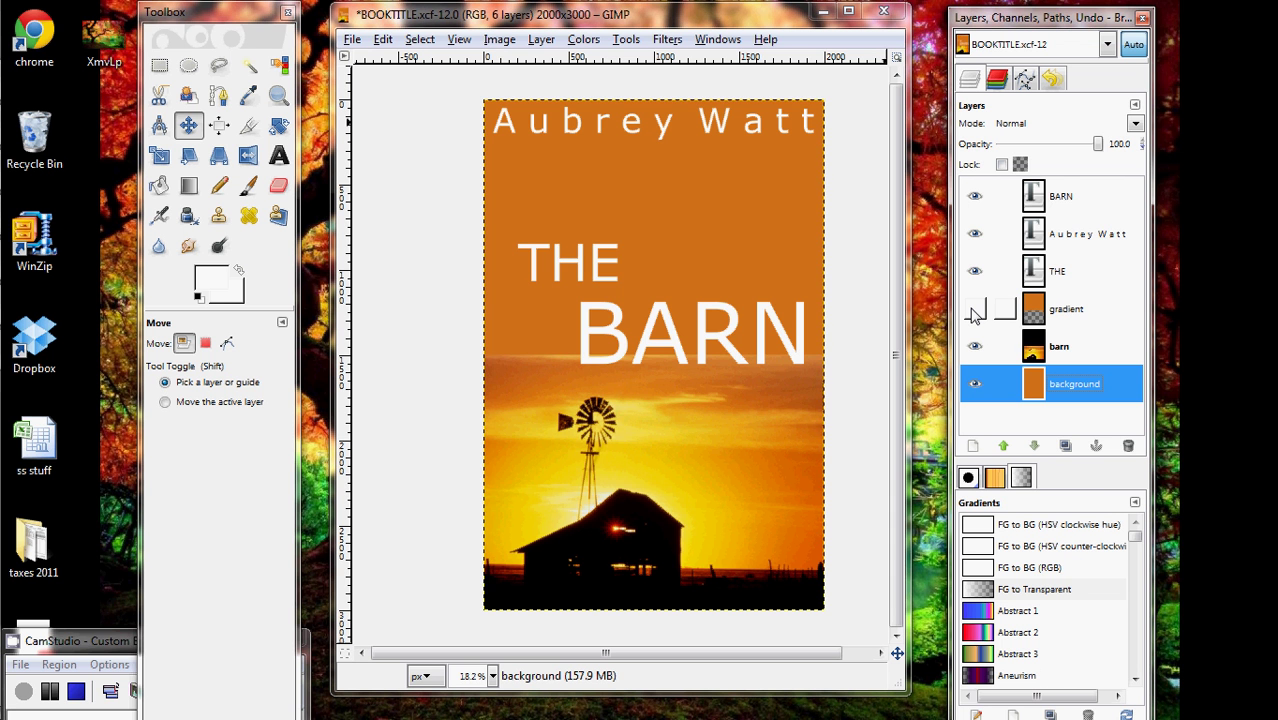
left_click(975, 310)
left_click(975, 346)
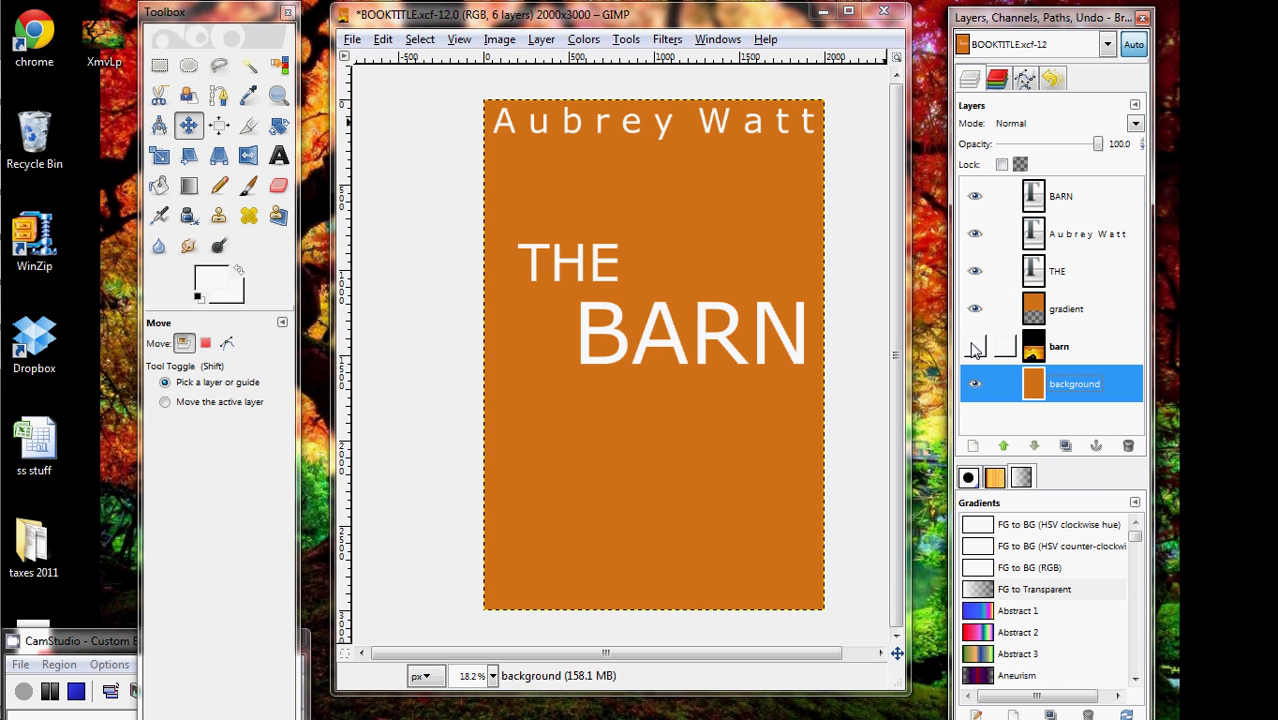
left_click(975, 346)
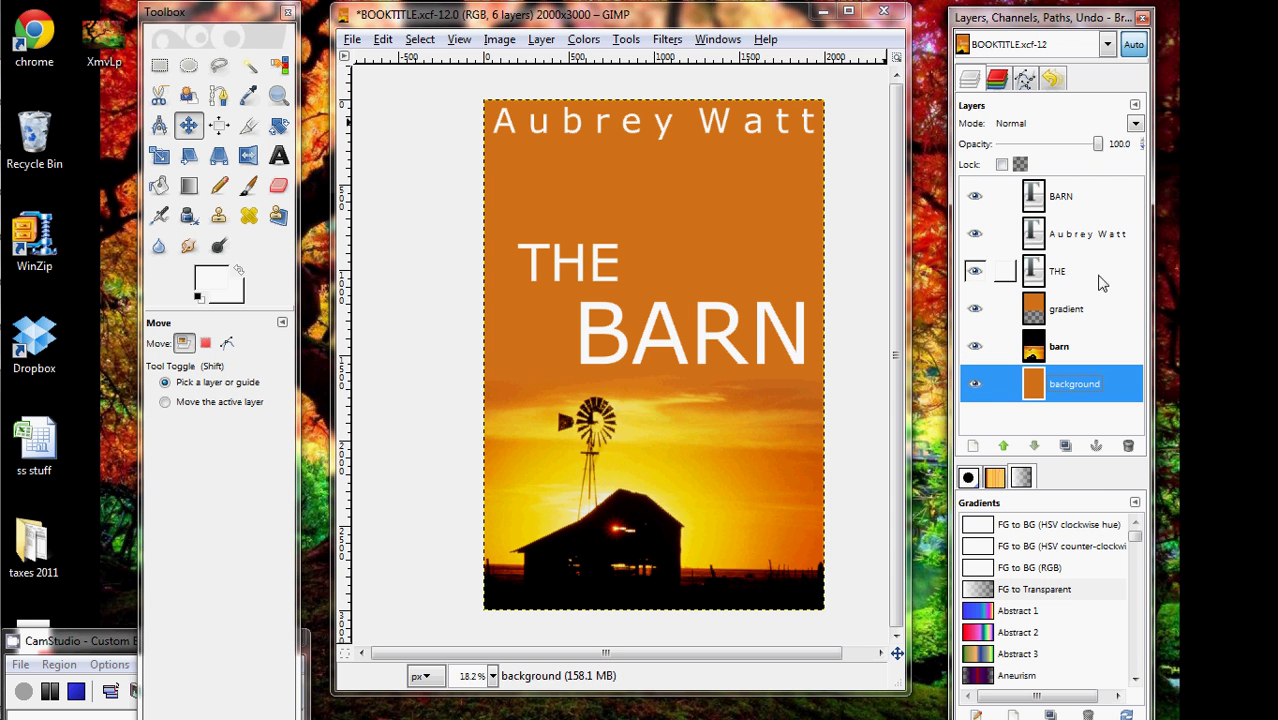
Step: Merge visible layers clipped to image, discarding invisible ones, then flatten the image
right_click(1060, 247)
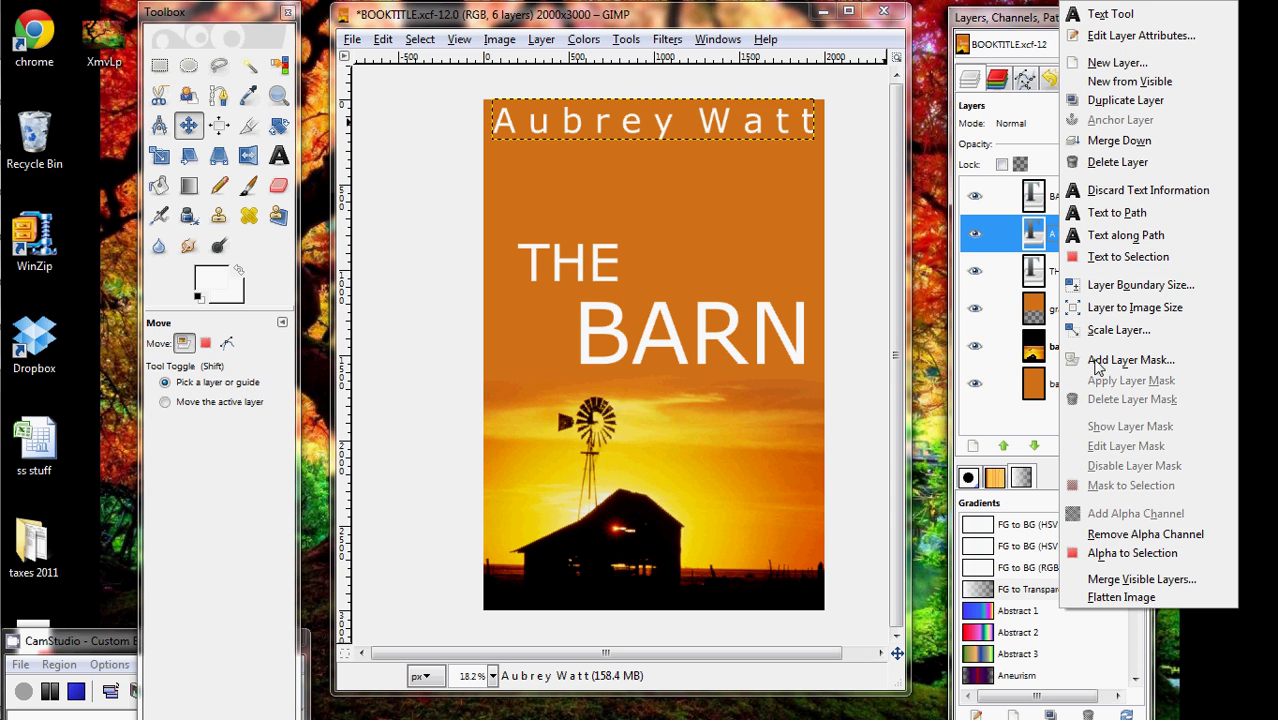
left_click(1113, 581)
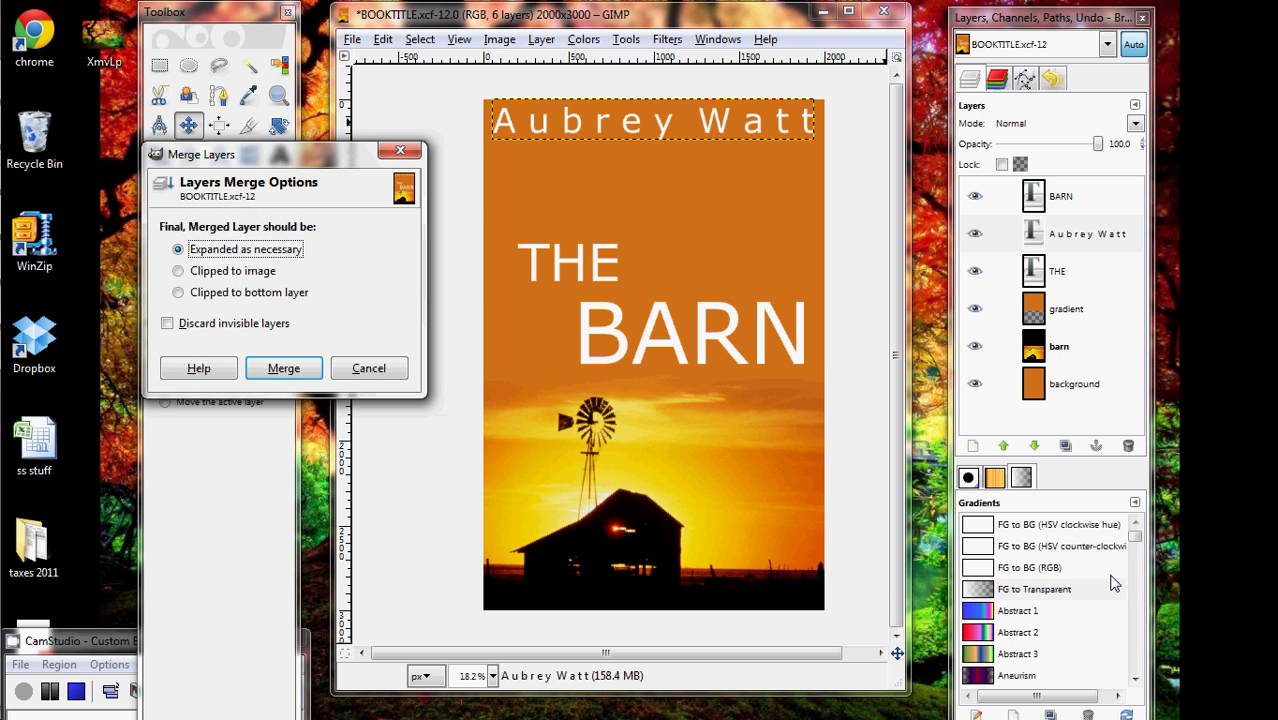
left_click(179, 272)
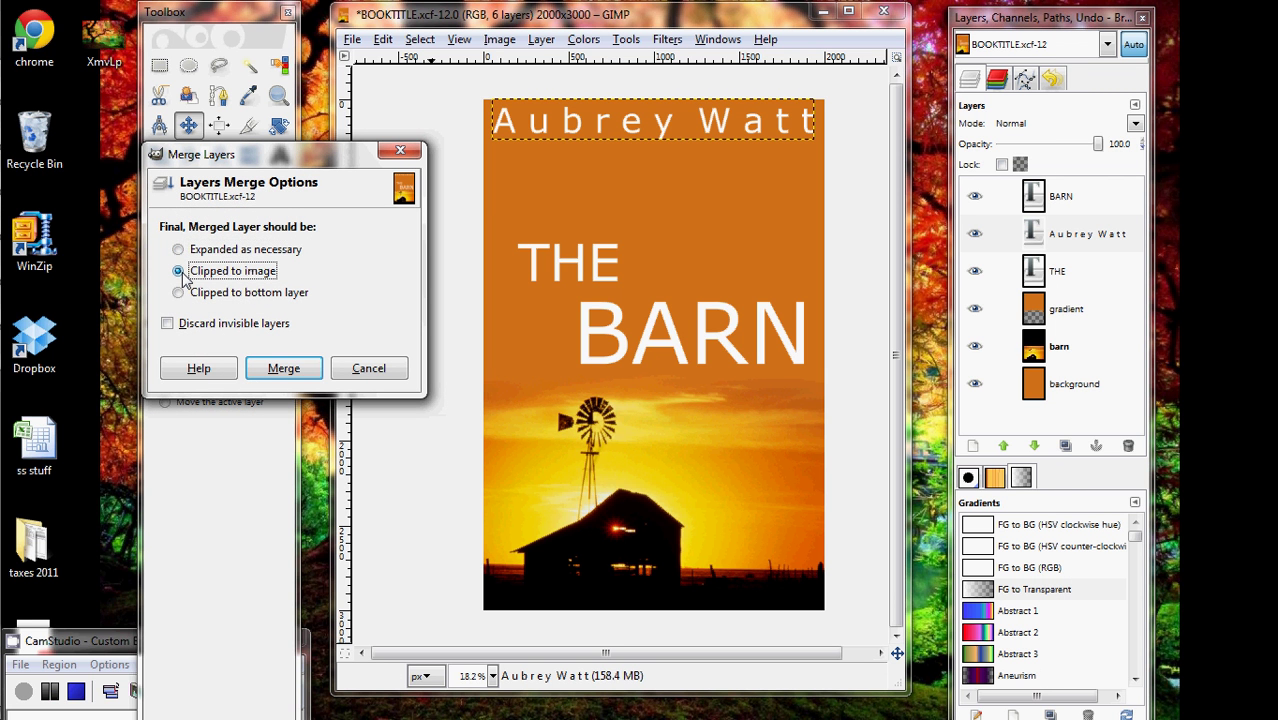
left_click(168, 324)
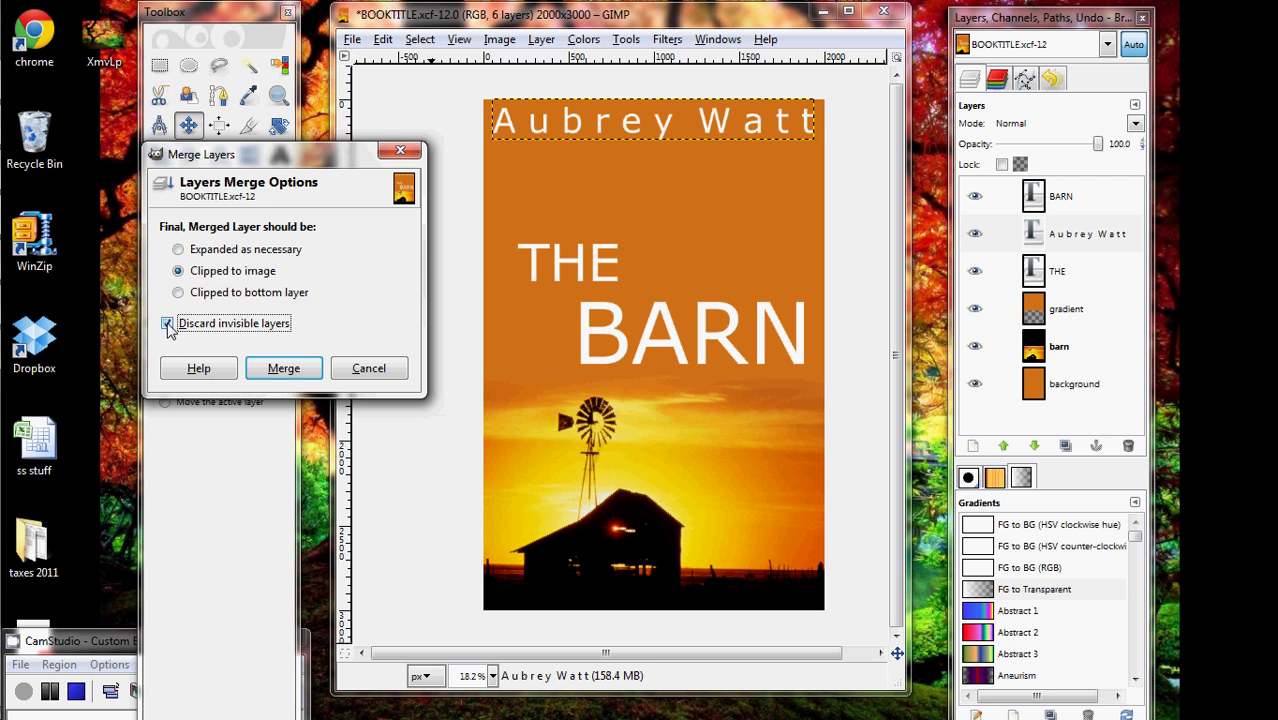
left_click(283, 368)
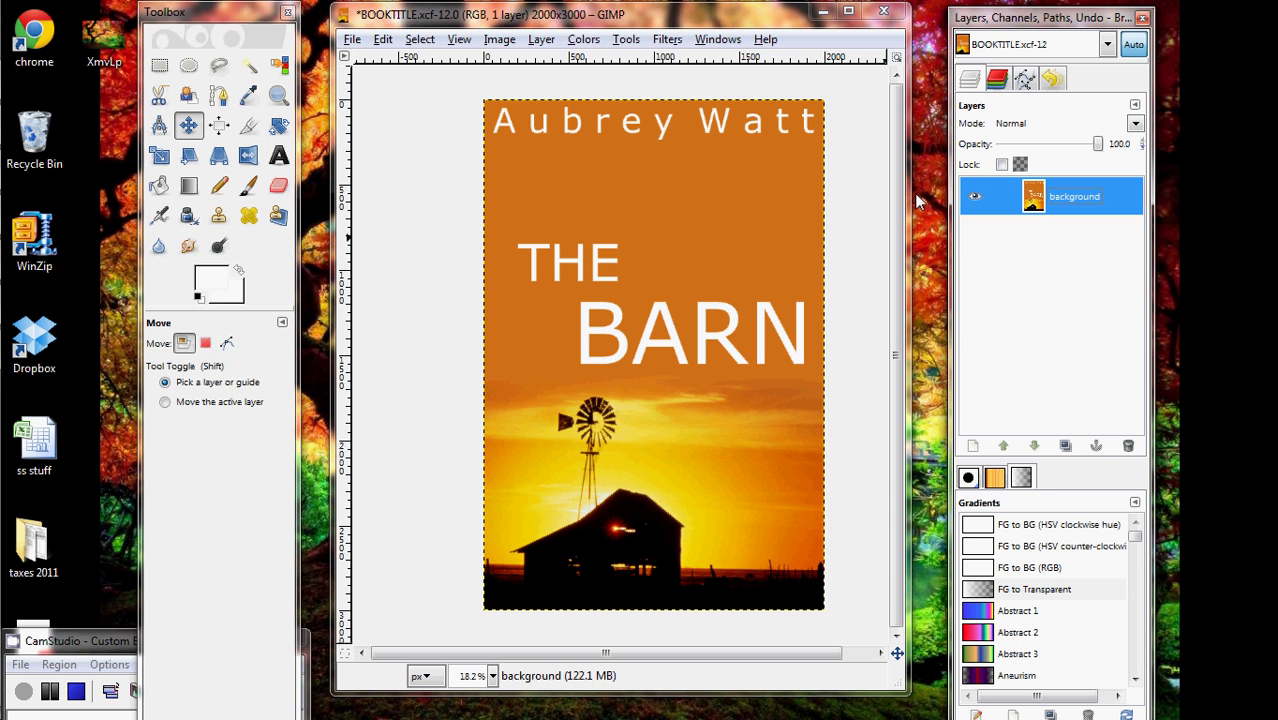
right_click(1075, 195)
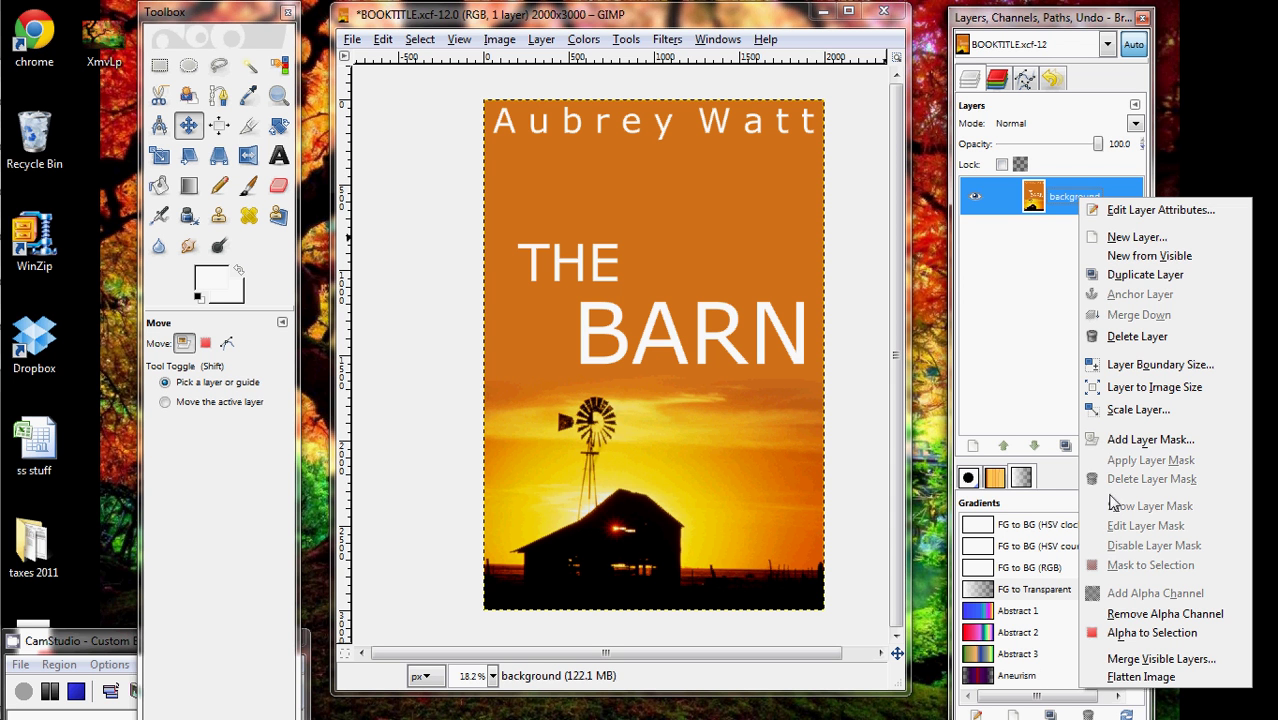
left_click(1138, 677)
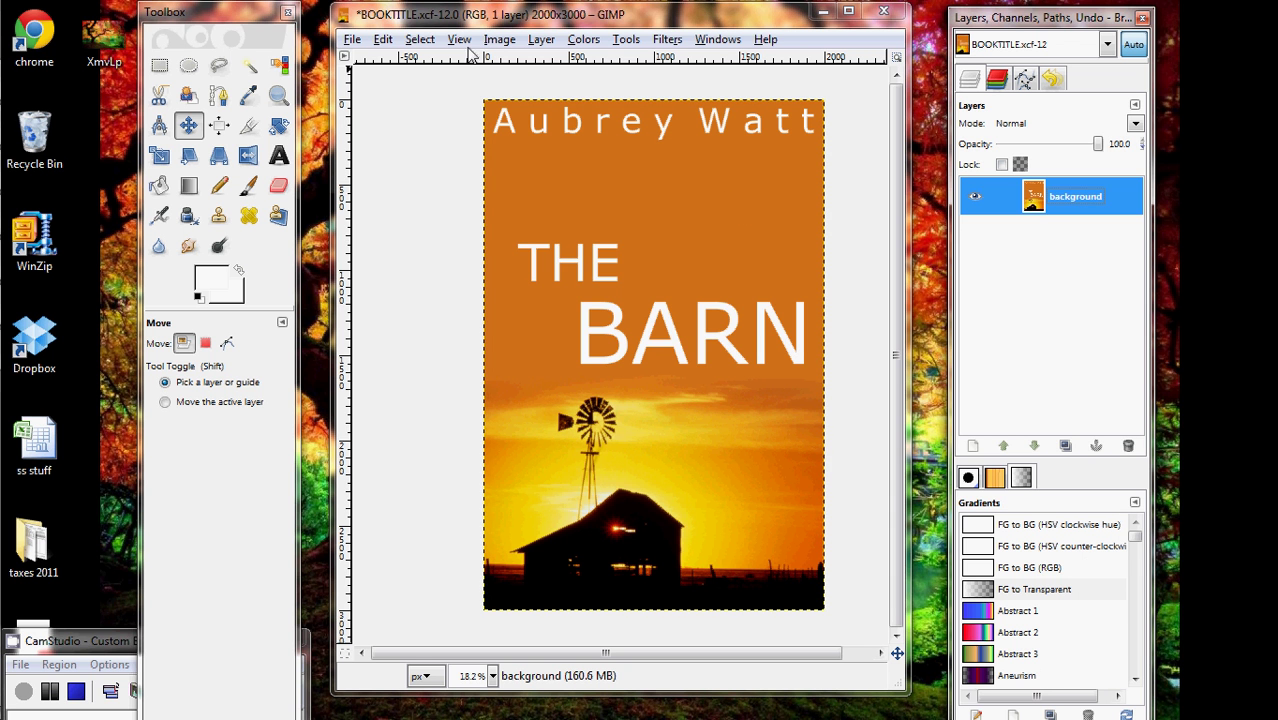
Step: Save the flattened cover as BOOKTITLE.jpg with JPEG quality 100
left_click(352, 40)
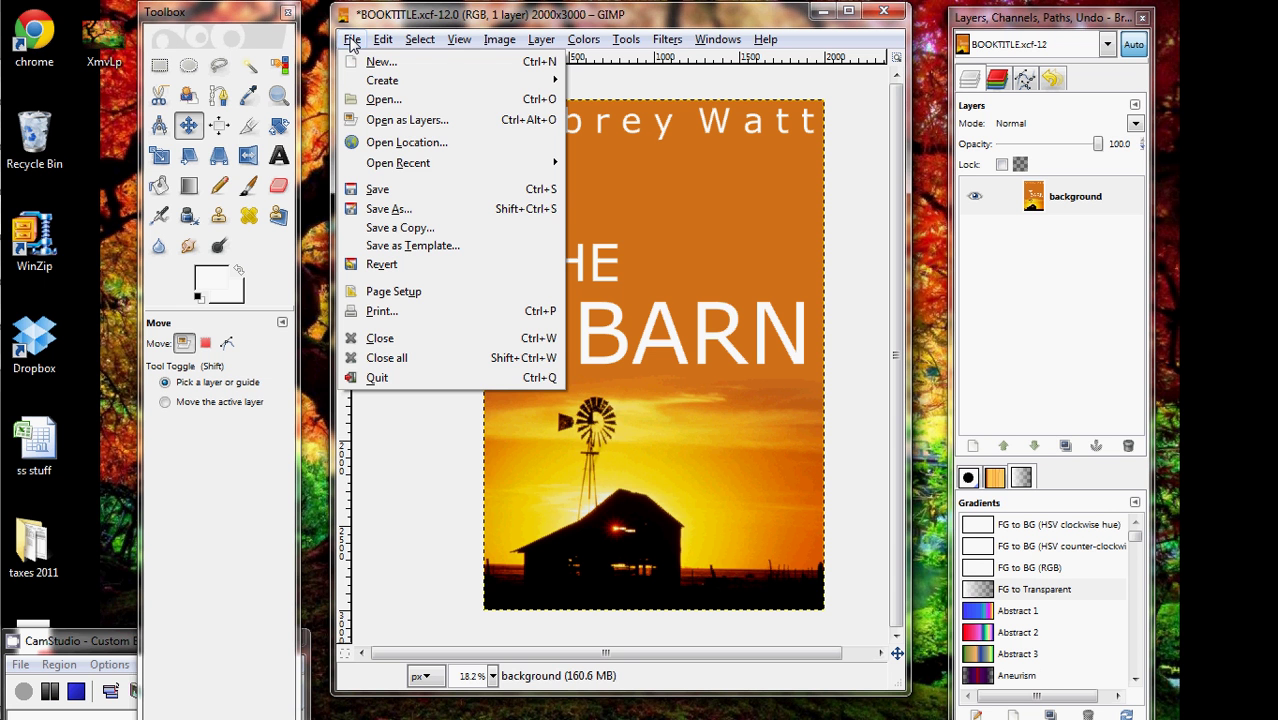
left_click(374, 208)
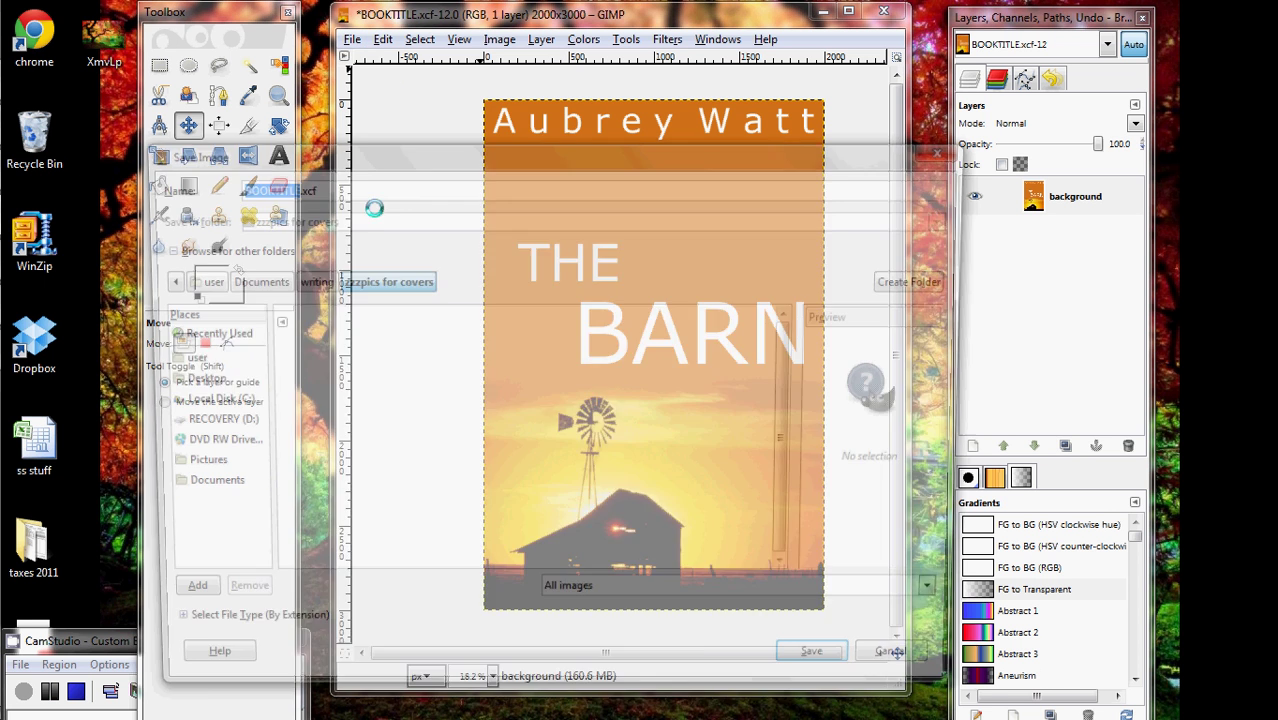
left_click(308, 186)
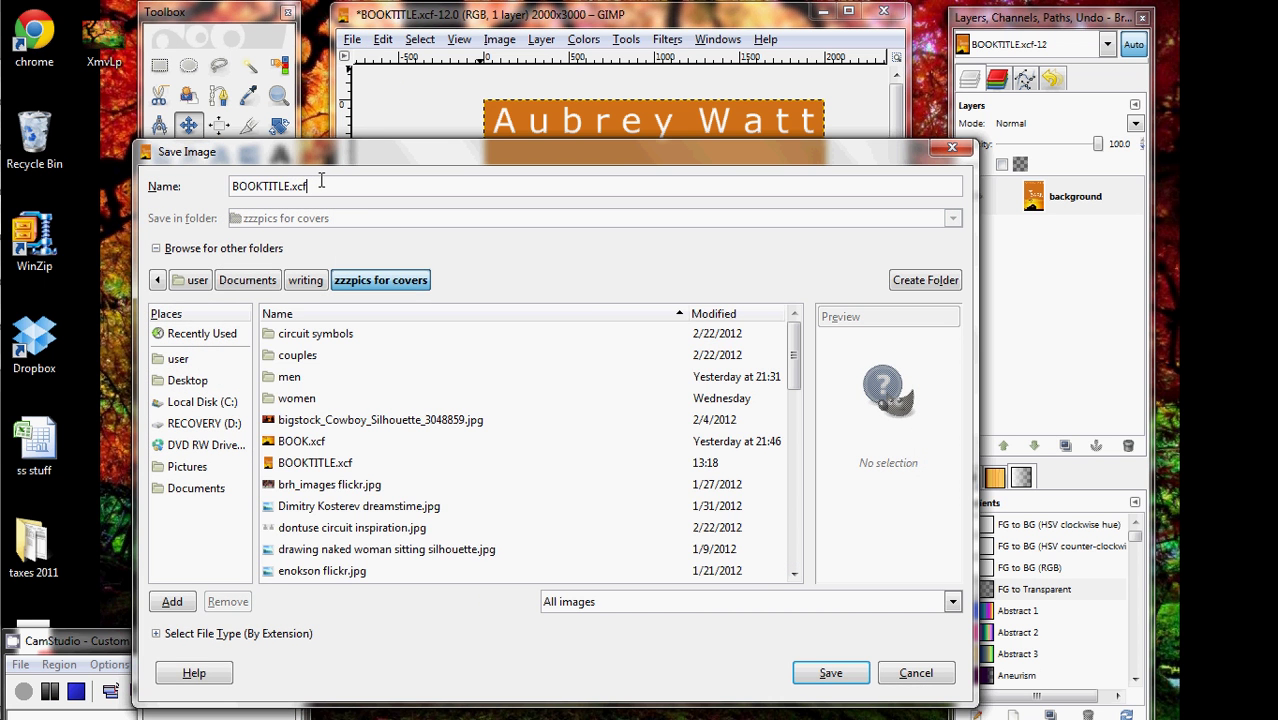
type("jpg")
left_click(826, 676)
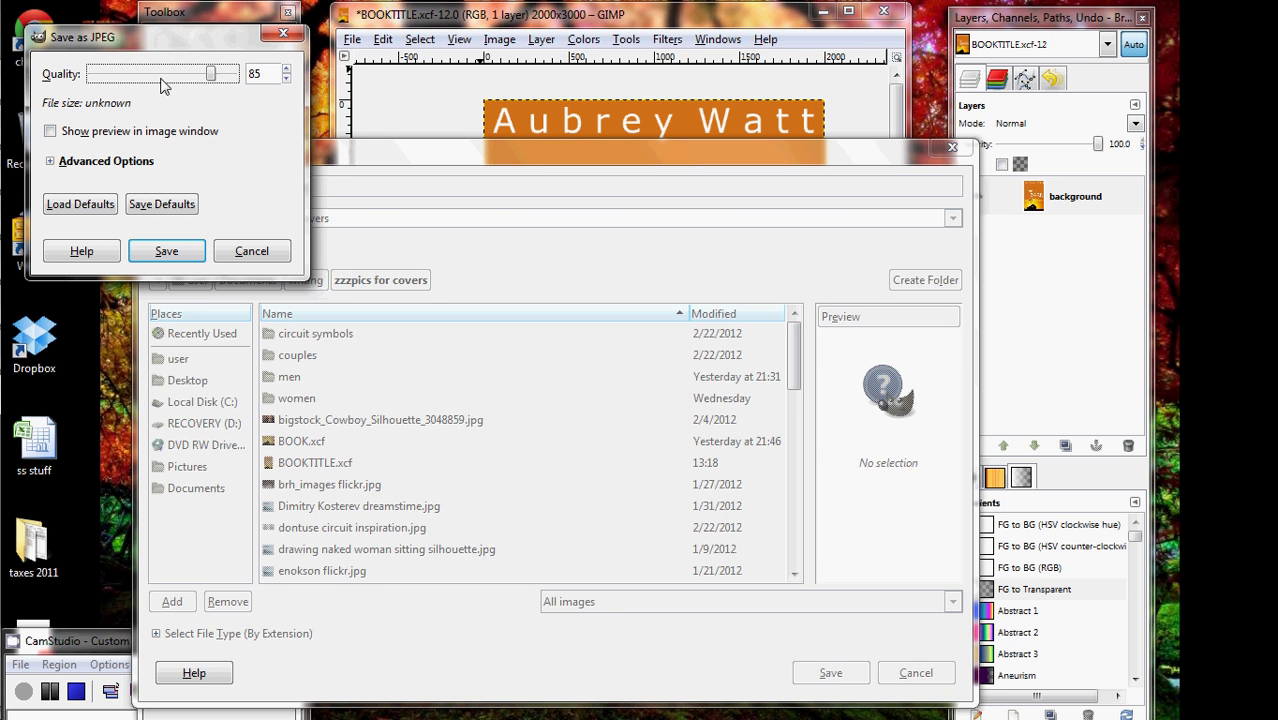
left_click_drag(210, 77, 248, 78)
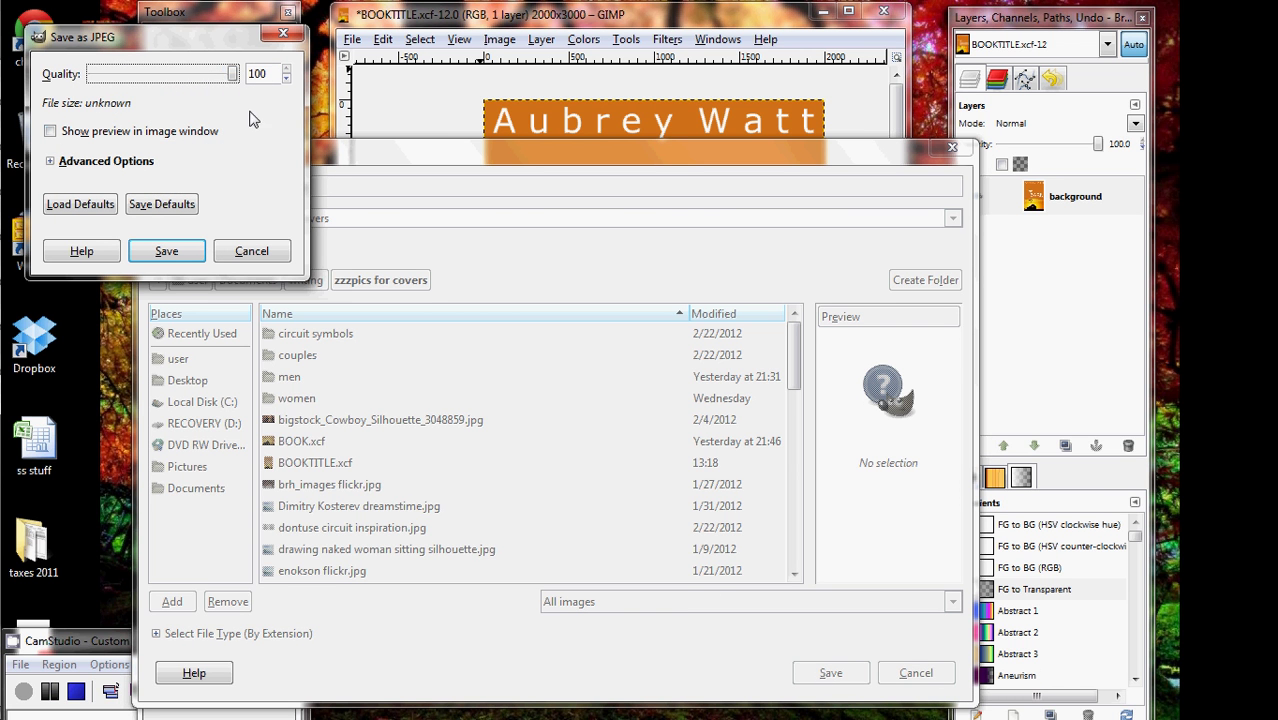
left_click(183, 255)
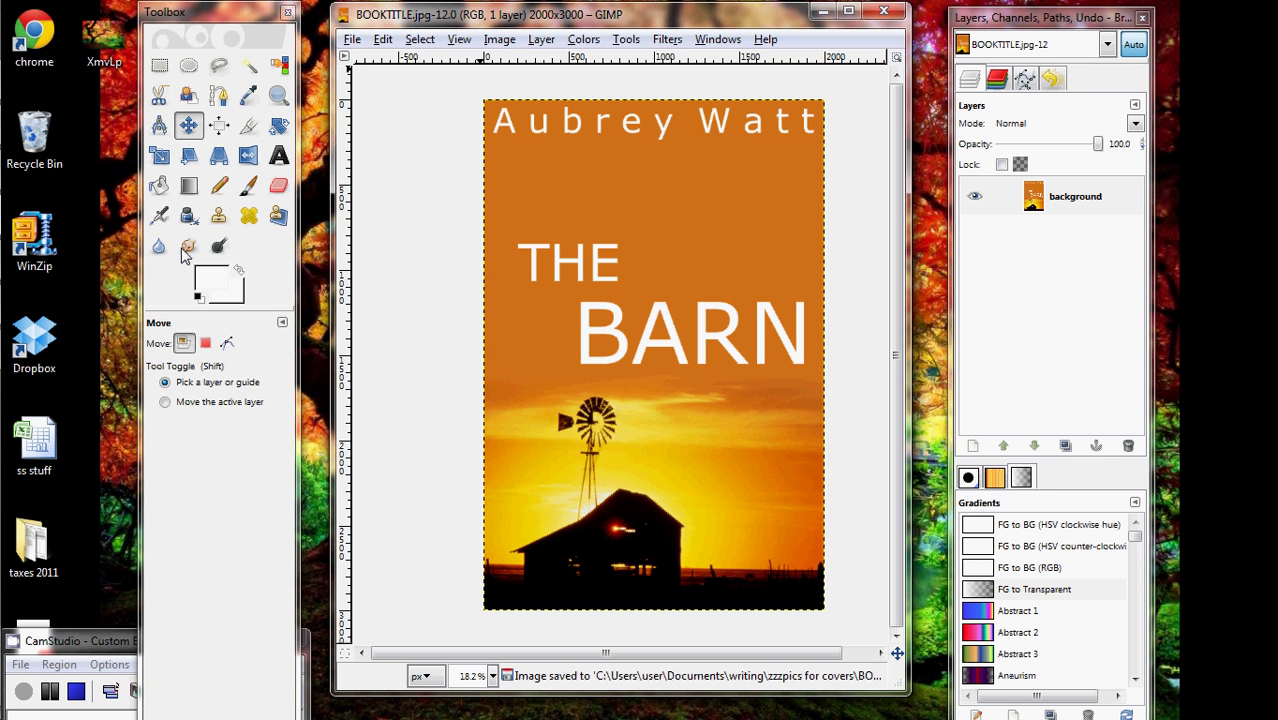